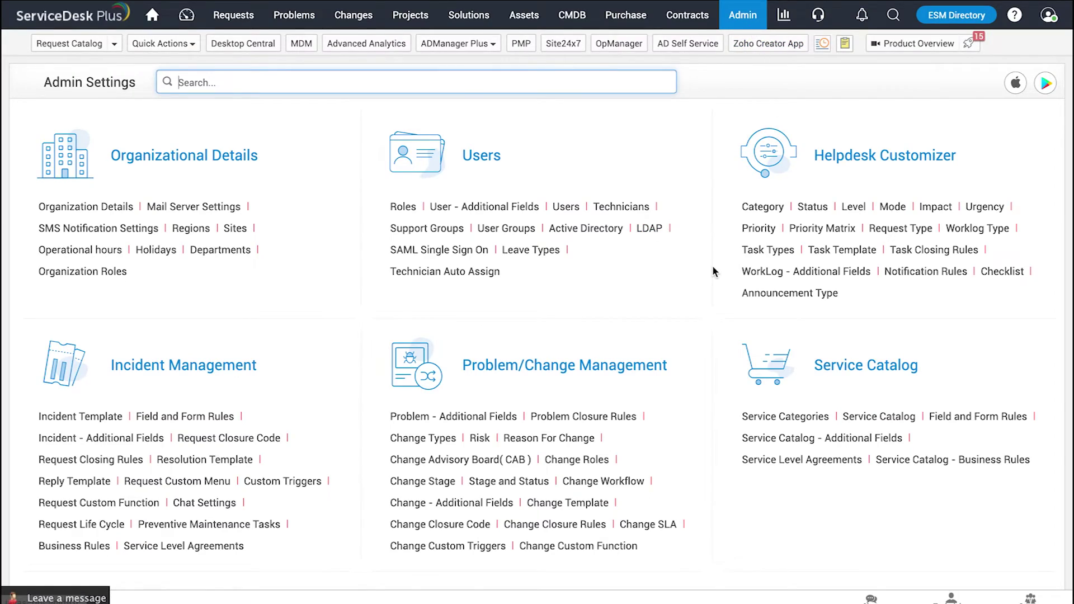
# Open the Microsoft Teams integration configuration page from the Admin settings
pyautogui.scroll(-8, 713, 265)
pyautogui.scroll(-3, 714, 453)
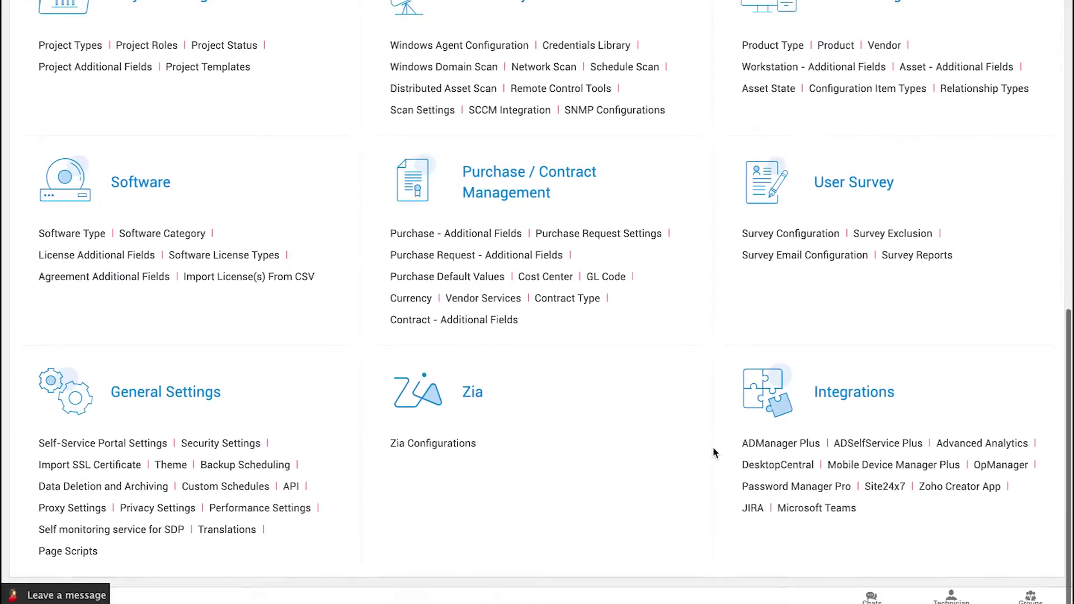
pyautogui.click(821, 511)
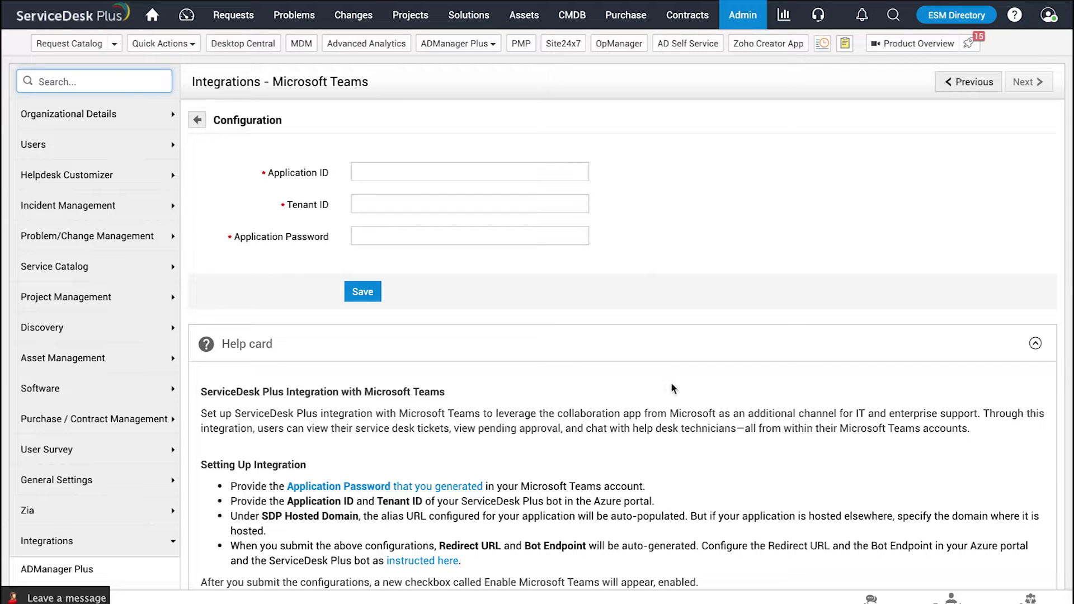
# Open the linked guide on integrating with Microsoft Teams and read through its introduction, prerequisites and required roles
pyautogui.scroll(-3, 671, 386)
pyautogui.scroll(-3, 670, 381)
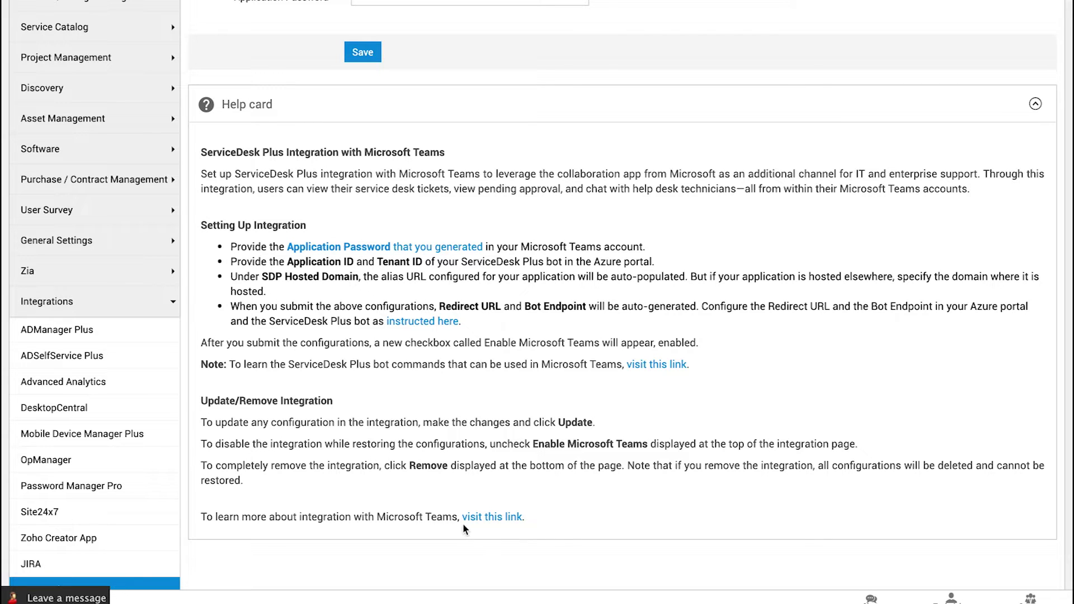
pyautogui.click(507, 520)
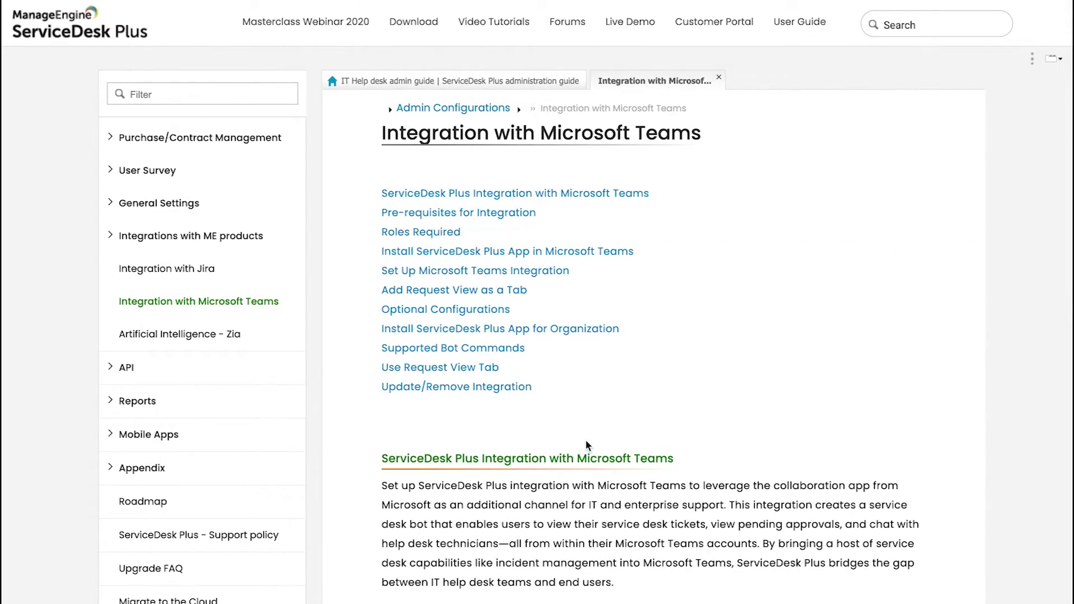
pyautogui.scroll(-5, 585, 439)
pyautogui.scroll(-3, 584, 438)
pyautogui.scroll(-3, 585, 438)
pyautogui.scroll(-1, 586, 440)
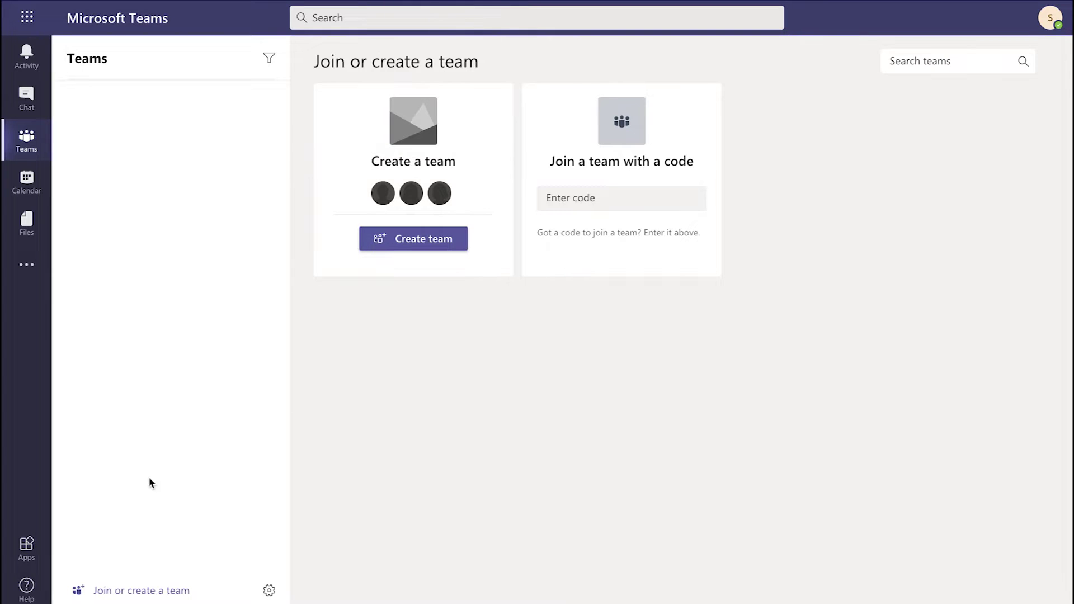
# Switch to Microsoft Teams, search the apps for "app stu", and open the Manifest editor of App Studio
pyautogui.click(20, 545)
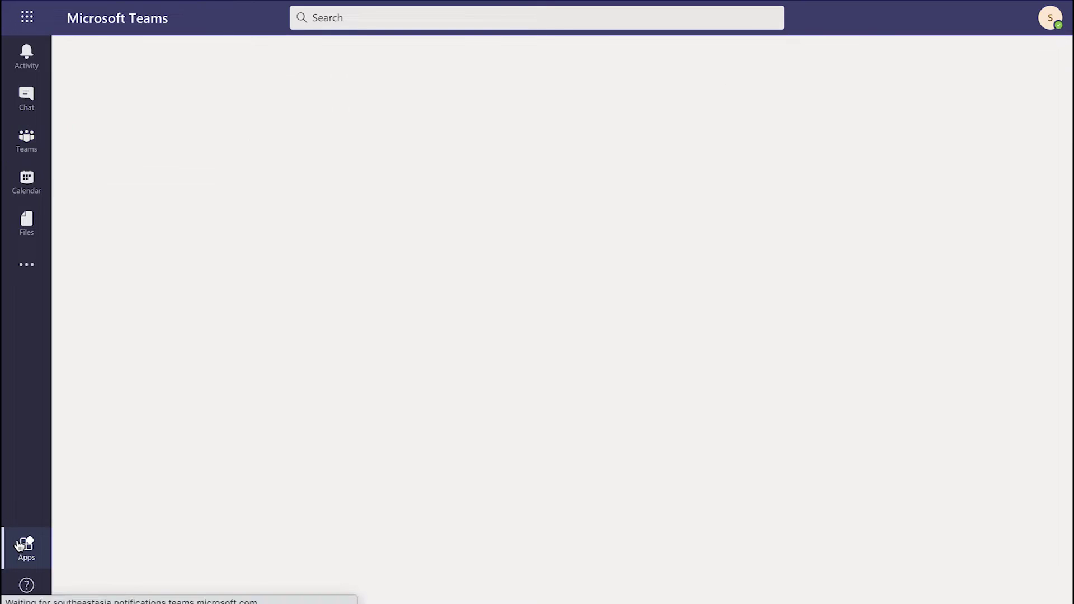
pyautogui.write('app stu')
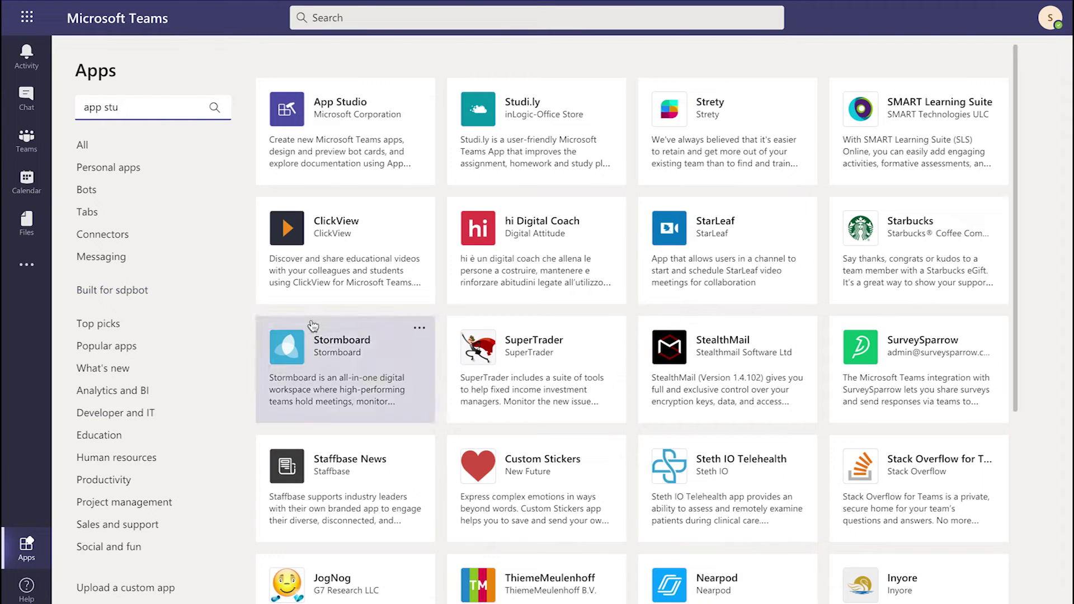
pyautogui.click(360, 143)
pyautogui.click(343, 161)
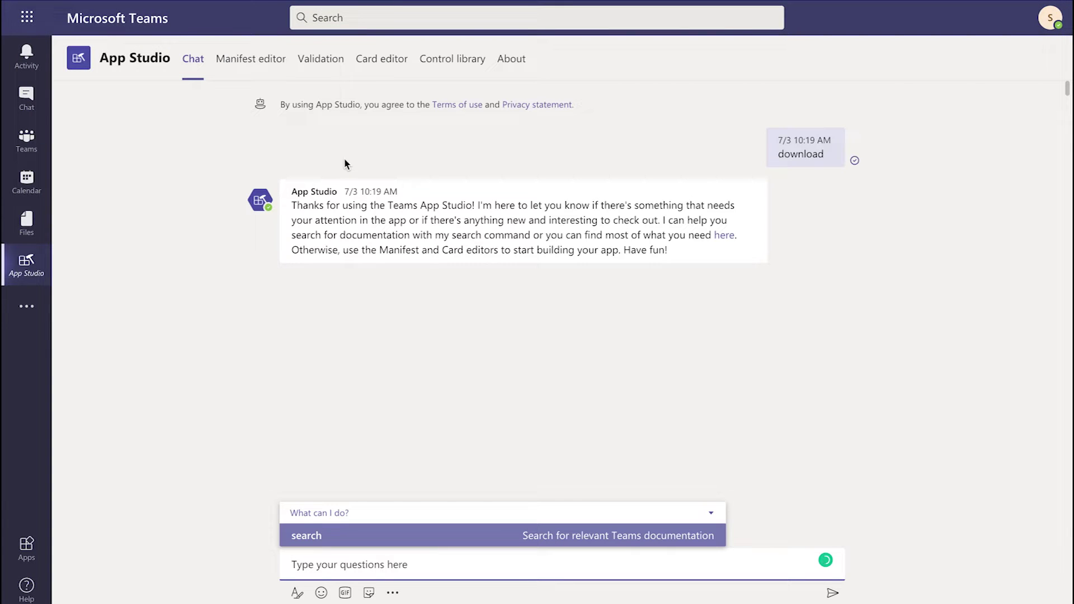
pyautogui.click(263, 56)
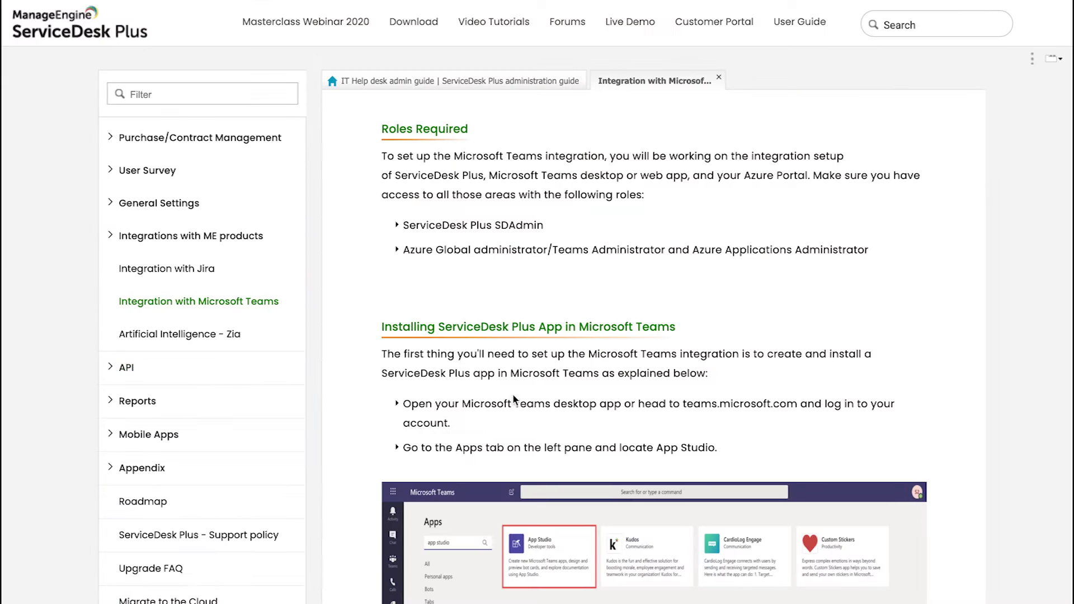
# Return to the Microsoft Teams integration guide and download the mock-up ServiceDesk Plus zip file
pyautogui.scroll(-4, 514, 399)
pyautogui.scroll(-10, 514, 399)
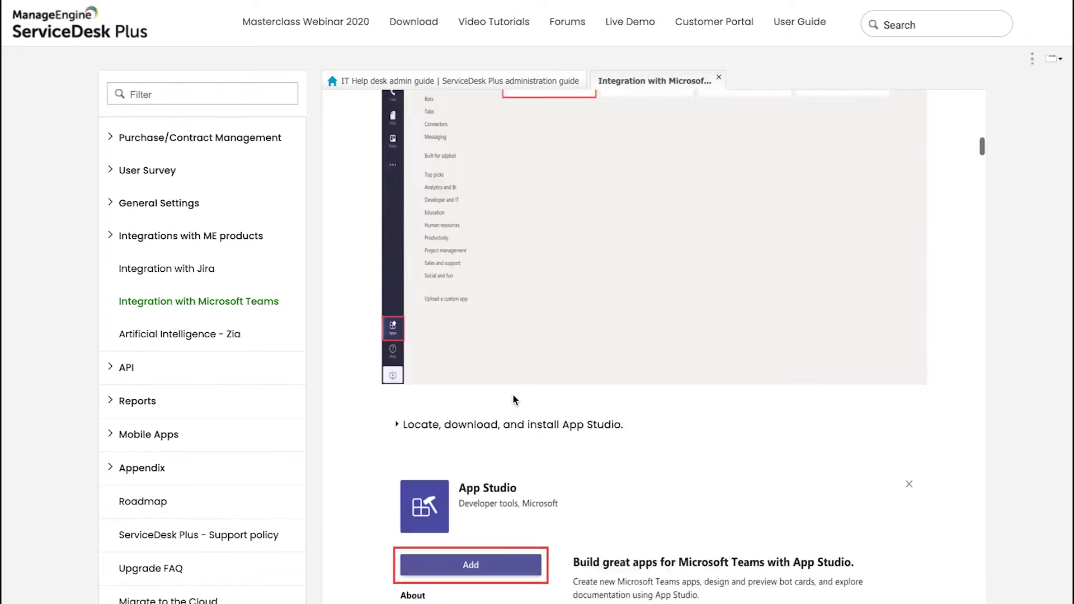
pyautogui.scroll(-6, 515, 399)
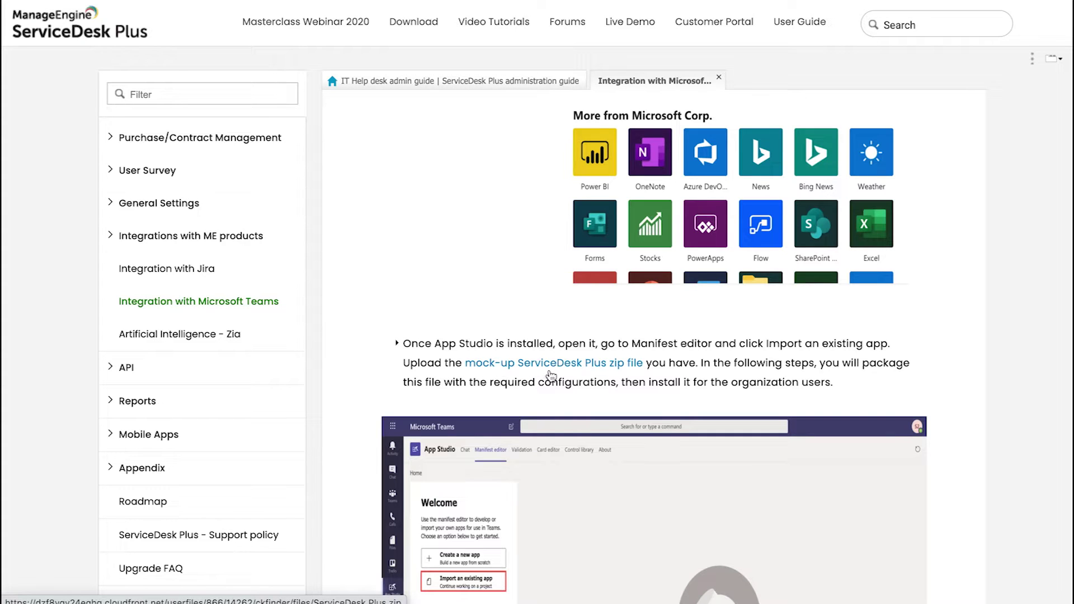
pyautogui.click(551, 369)
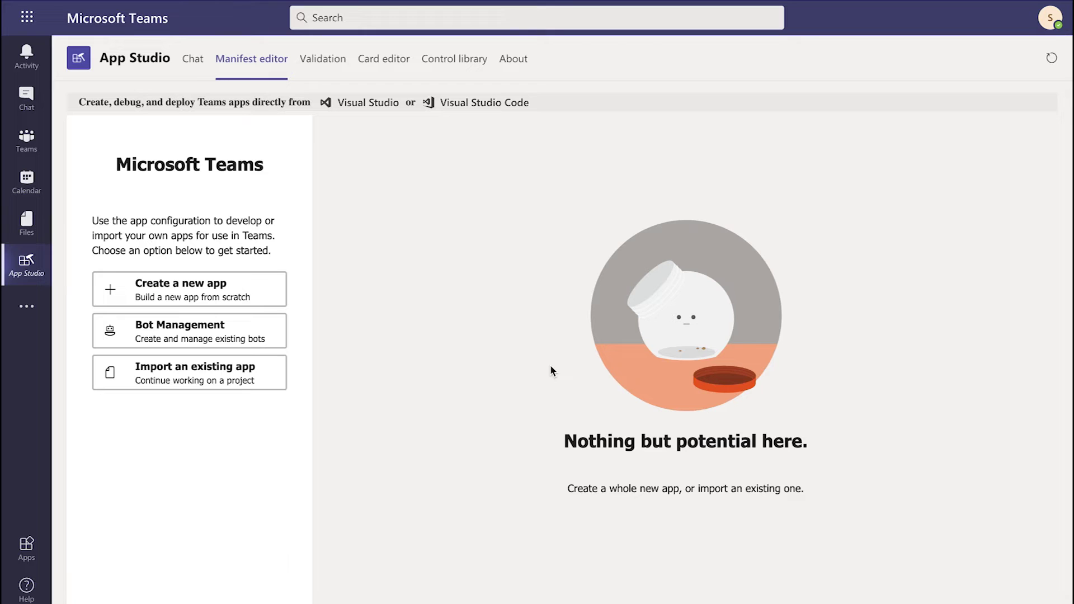
# In Microsoft Teams App Studio, import ServiceDesk Plus.zip from the Downloads folder as an existing app
pyautogui.click(248, 386)
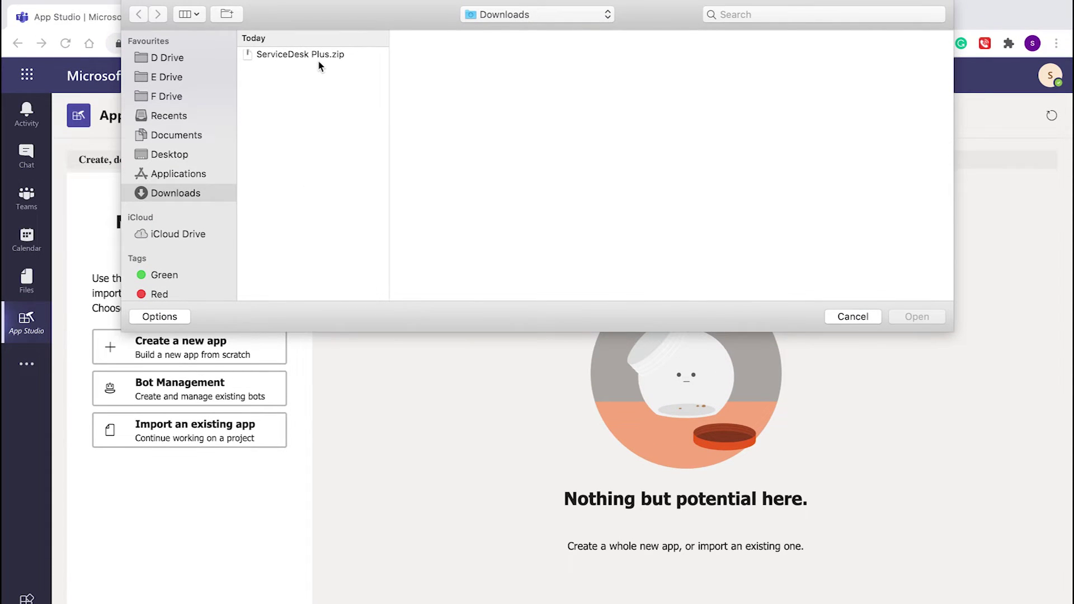
pyautogui.click(320, 58)
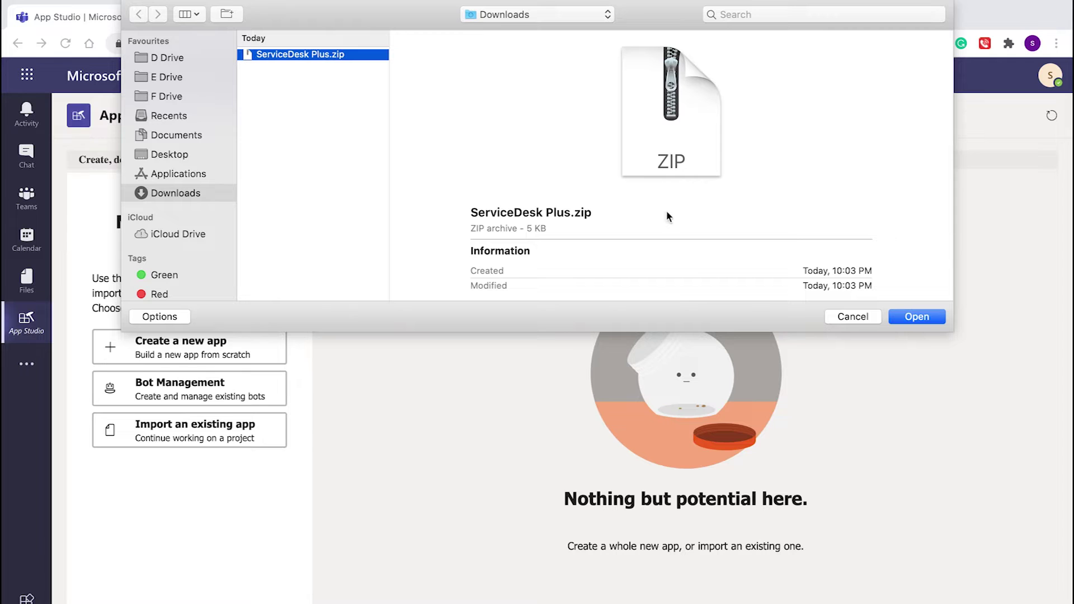
pyautogui.click(907, 306)
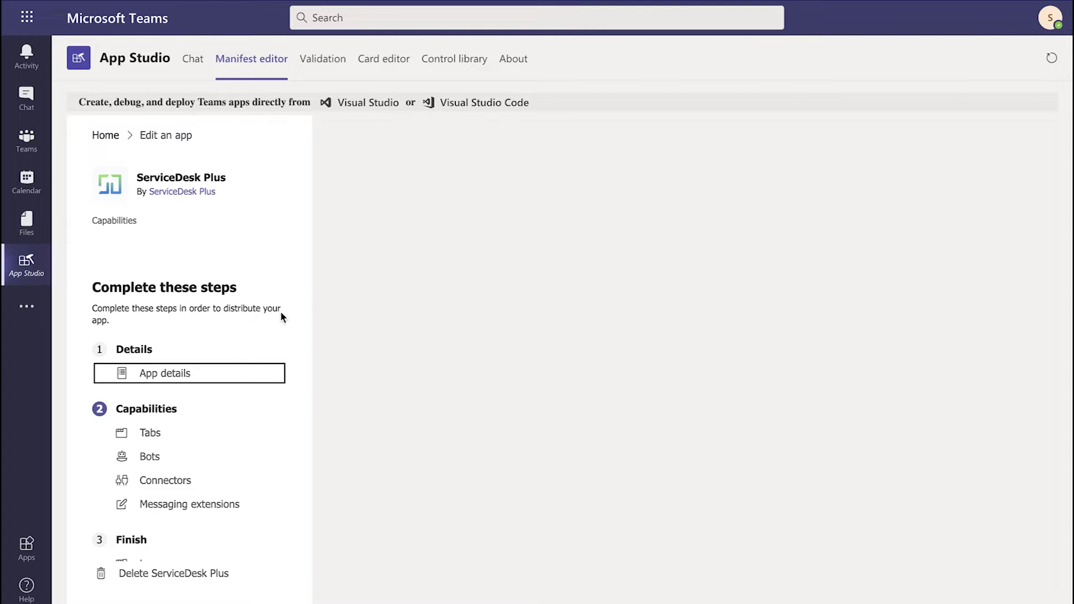
# Create a new bot for the app named ServiceDesk Plus, supporting file upload and download, with Personal scope
pyautogui.scroll(-1, 224, 403)
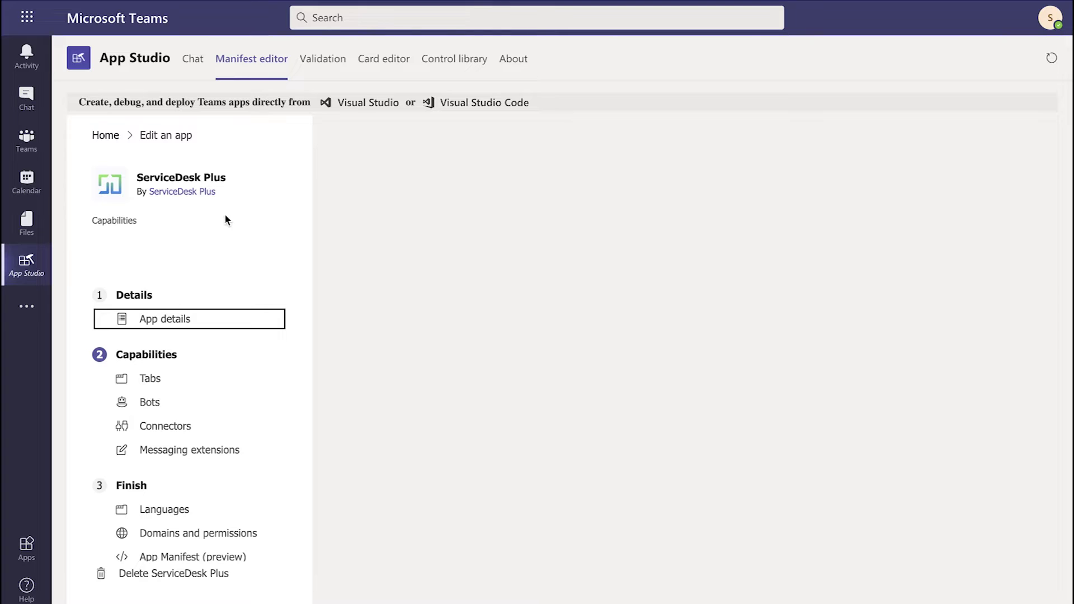
pyautogui.click(155, 410)
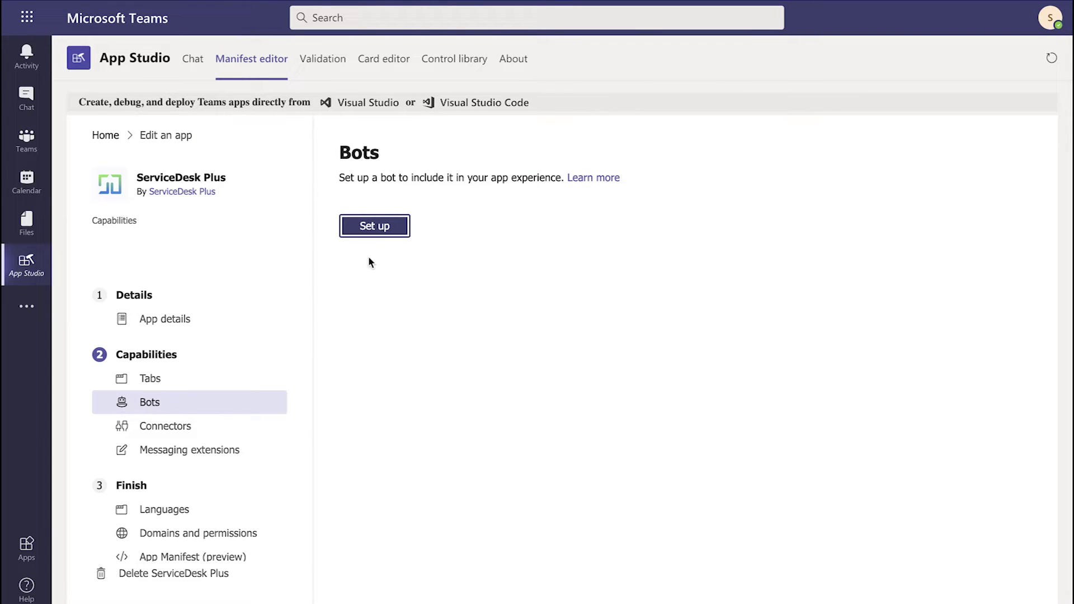
pyautogui.click(392, 227)
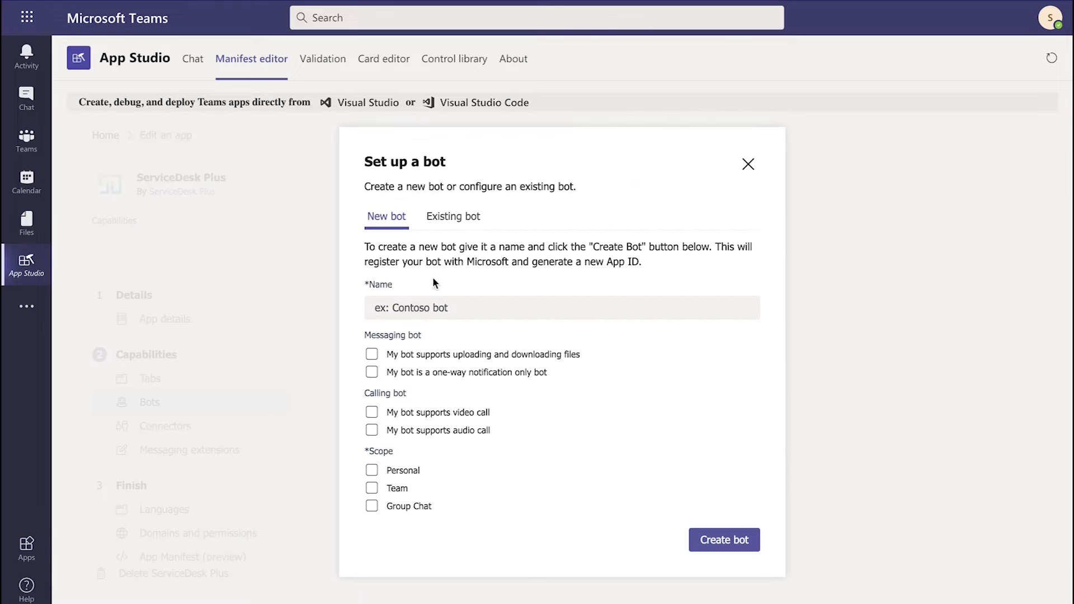
pyautogui.click(460, 306)
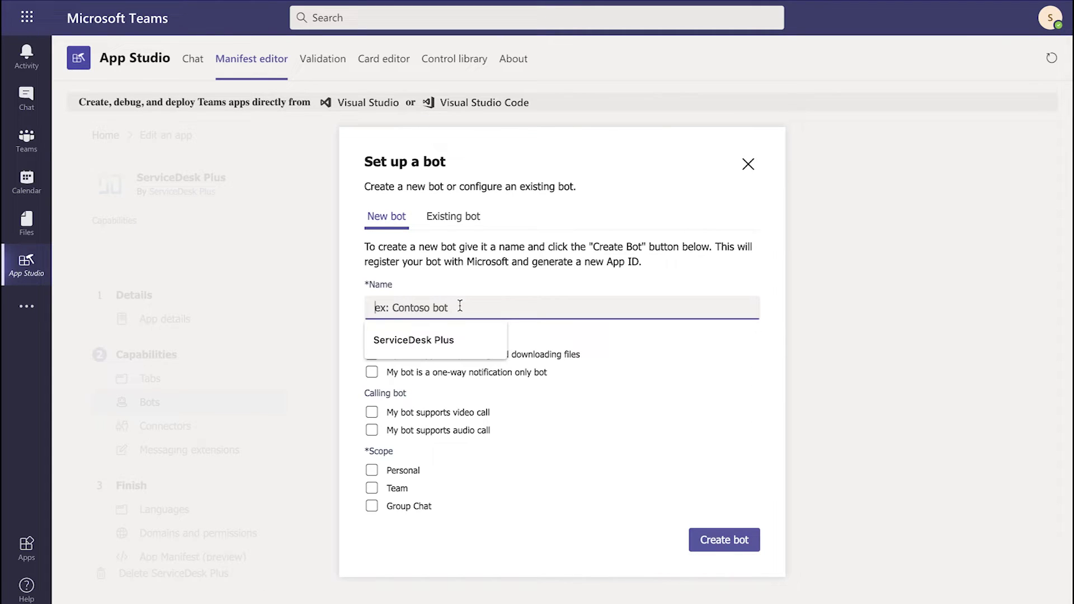
pyautogui.click(442, 340)
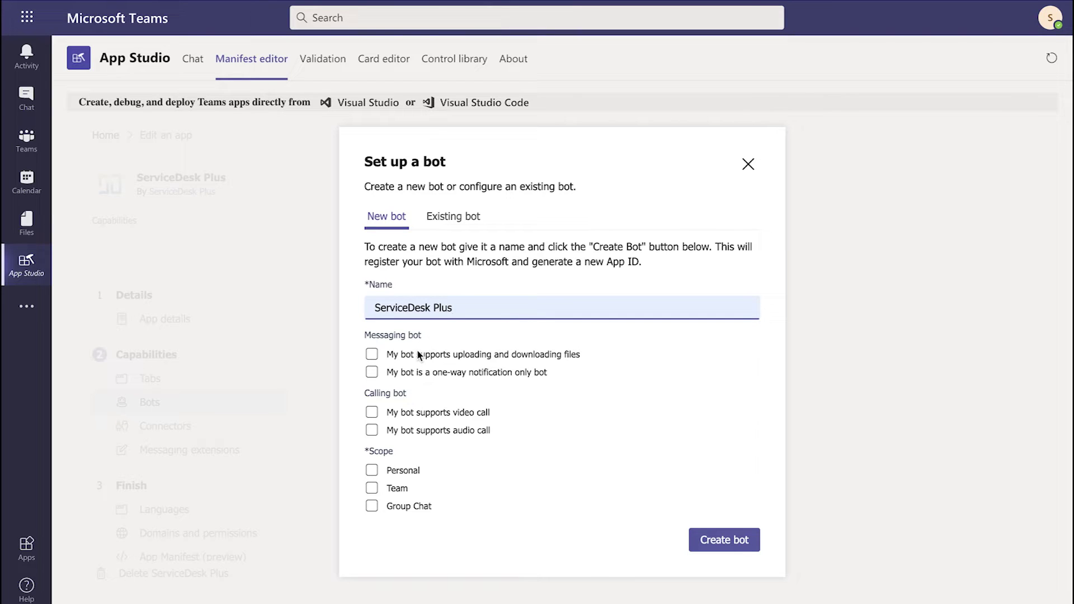
pyautogui.click(419, 355)
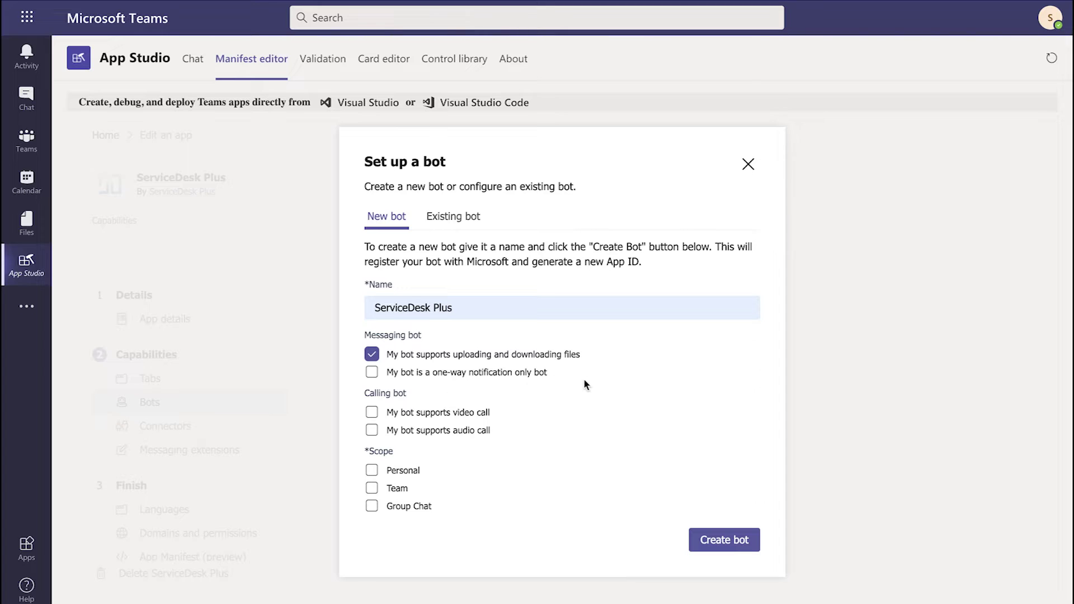
pyautogui.click(394, 476)
pyautogui.click(727, 542)
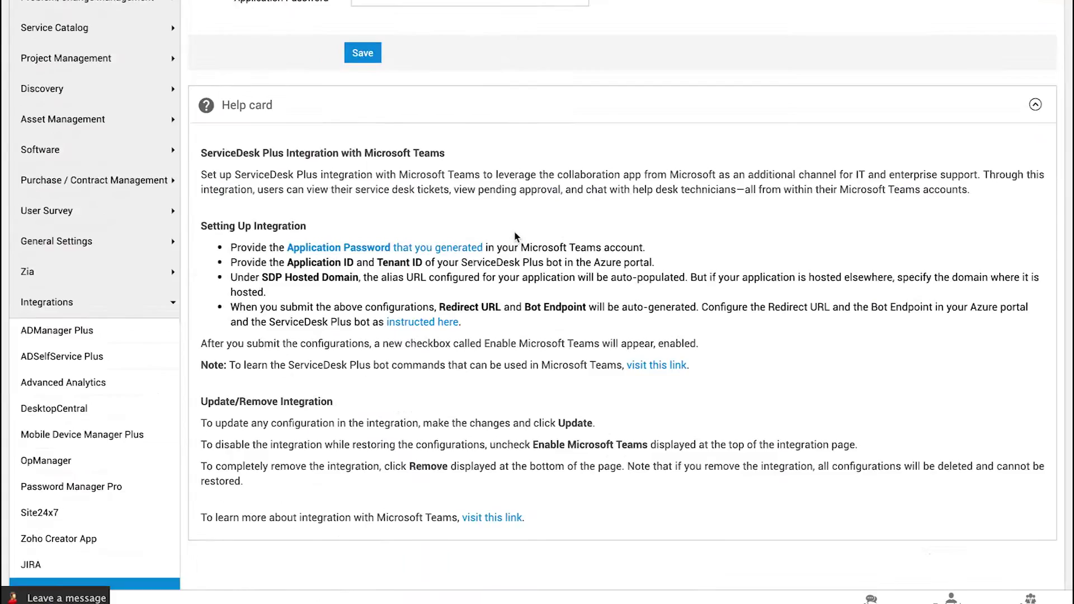
# Generate a new bot password in App Studio and paste it into the Application Password field of ServiceDesk Plus's Microsoft Teams integration
pyautogui.scroll(5, 408, 188)
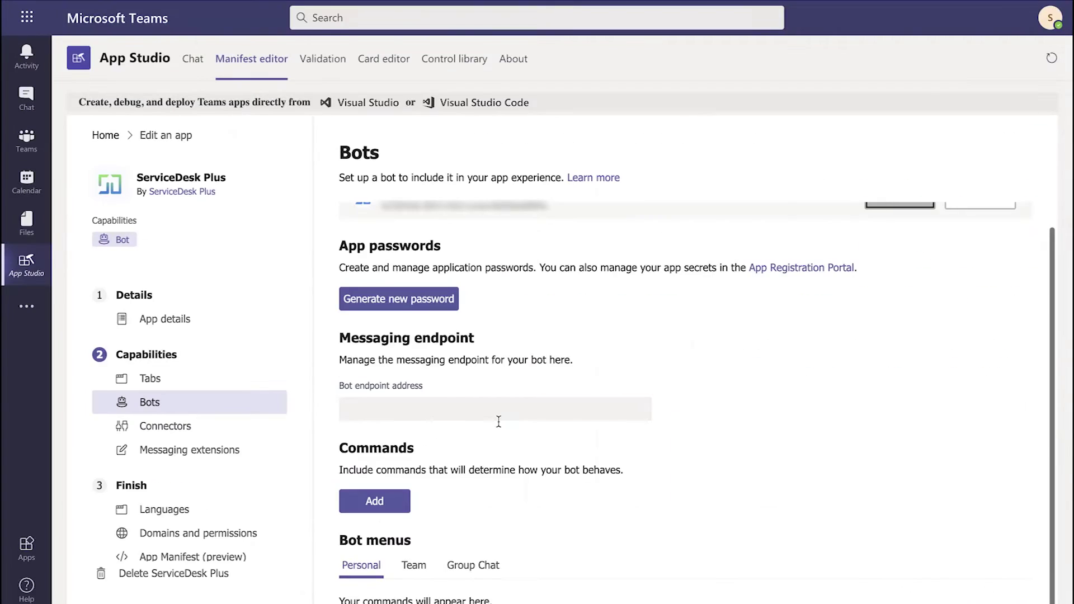
pyautogui.click(424, 300)
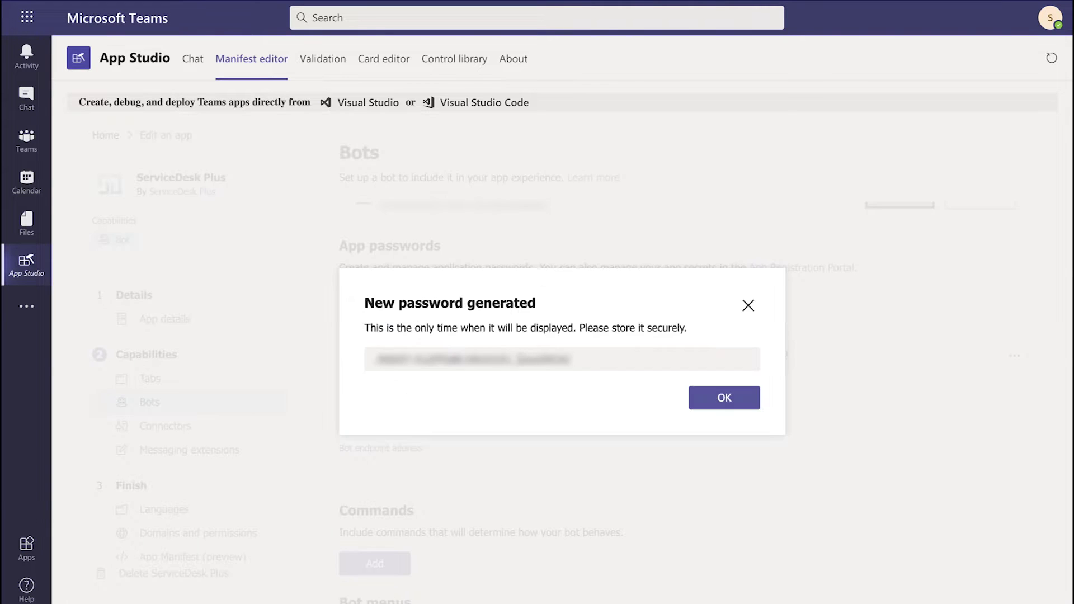
pyautogui.moveTo(569, 359); pyautogui.dragTo(374, 359)
pyautogui.rightClick(520, 359)
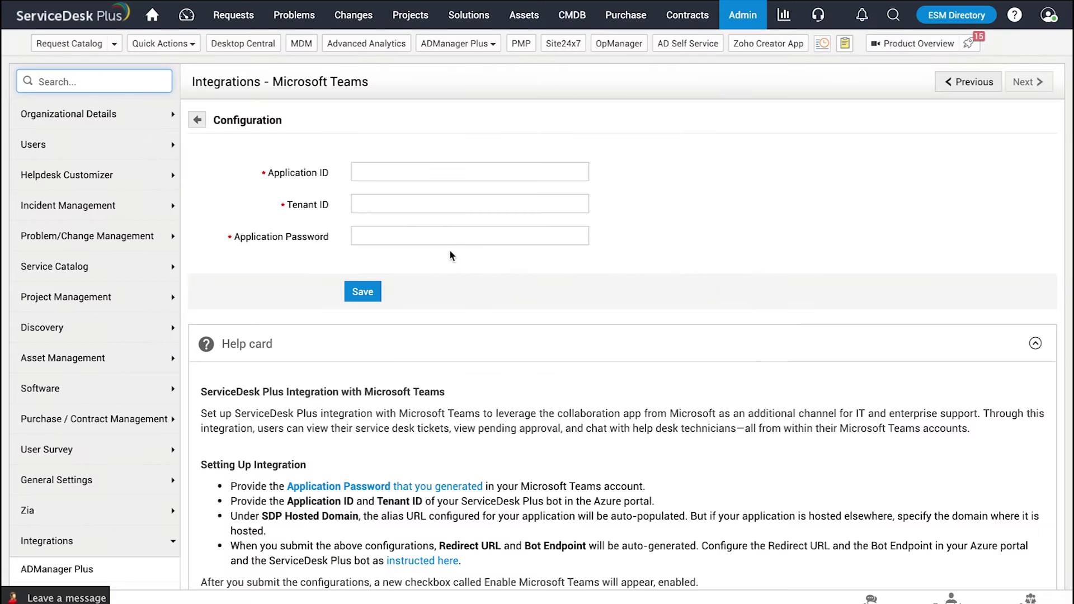
pyautogui.click(443, 241)
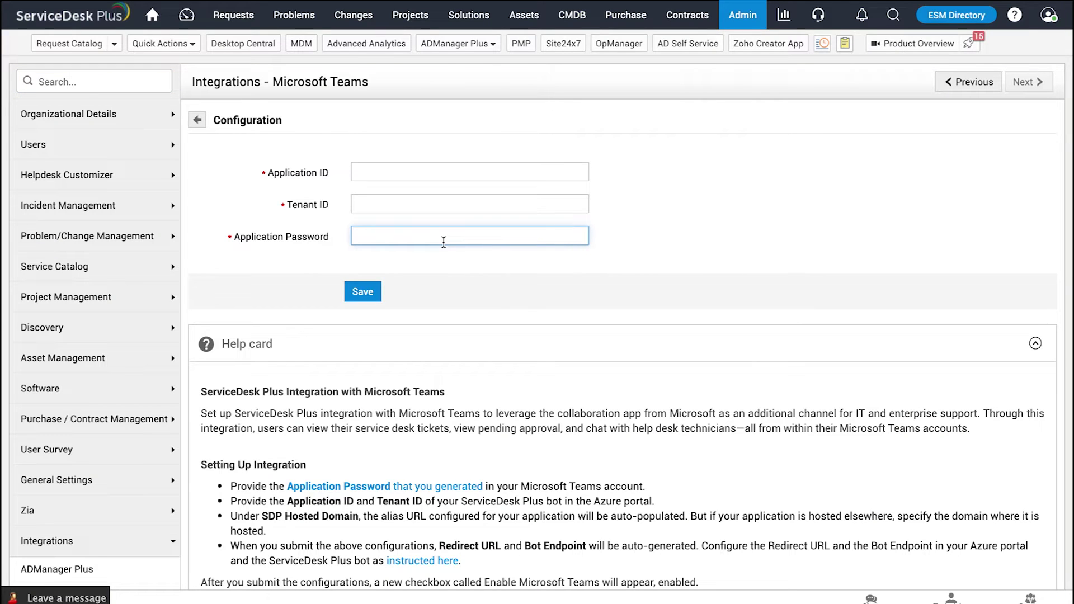
pyautogui.press('super+v')
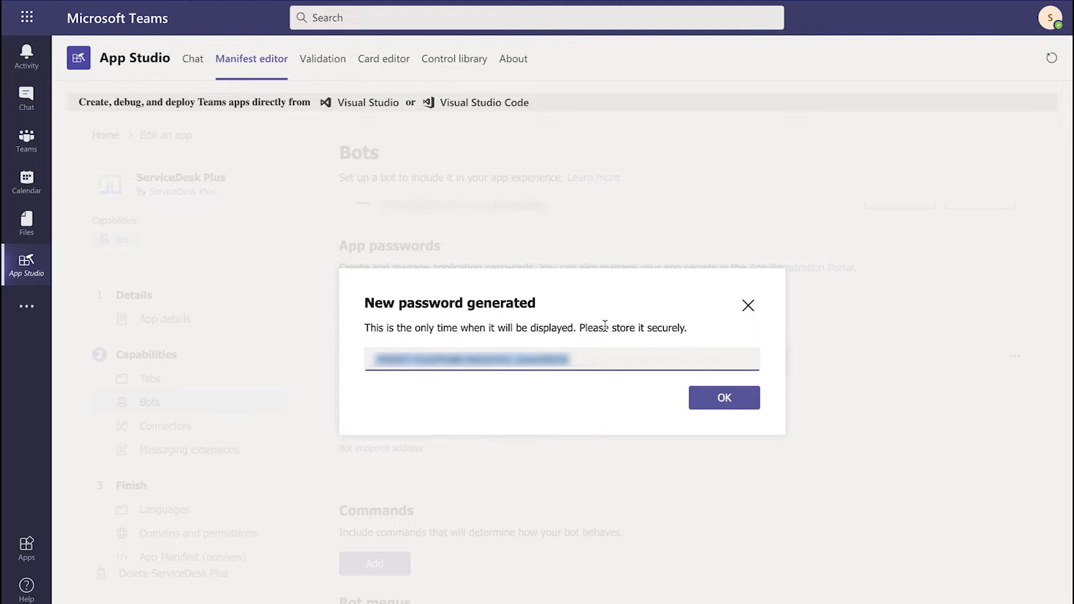
pyautogui.click(739, 409)
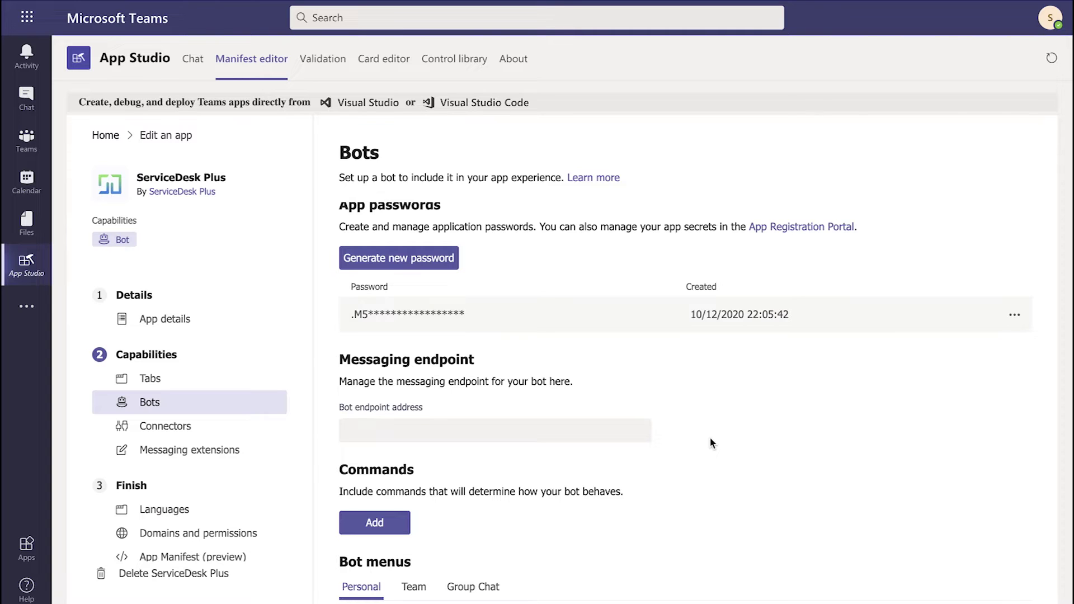
# Copy the application and tenant IDs from the ServiceDesk Plus app registration in Azure into the matching fields of the ServiceDesk Plus integration form
pyautogui.hotkey('alt', 'Tab')
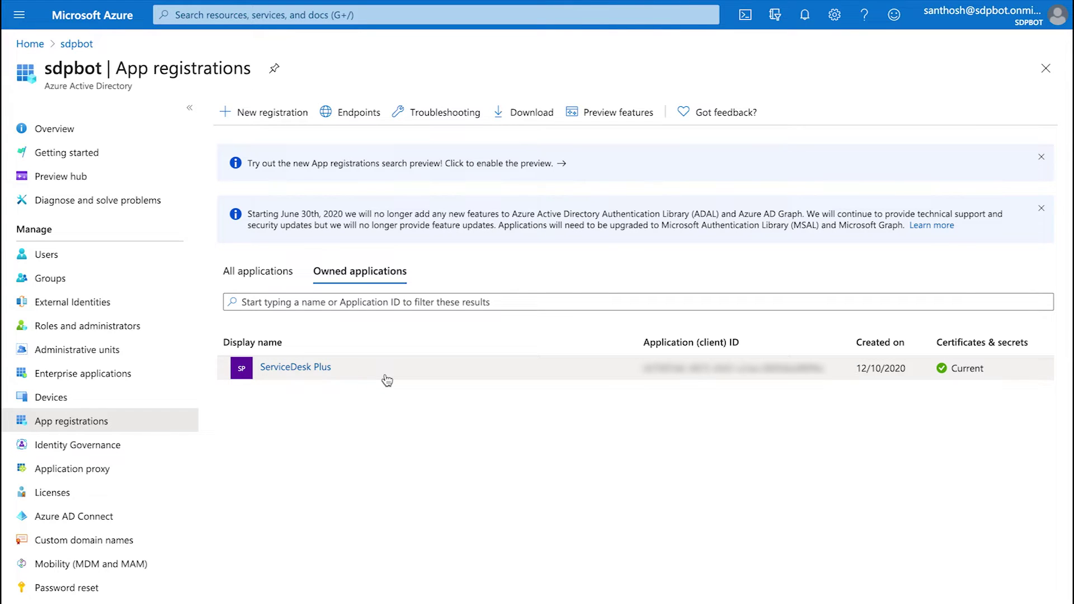
pyautogui.click(386, 380)
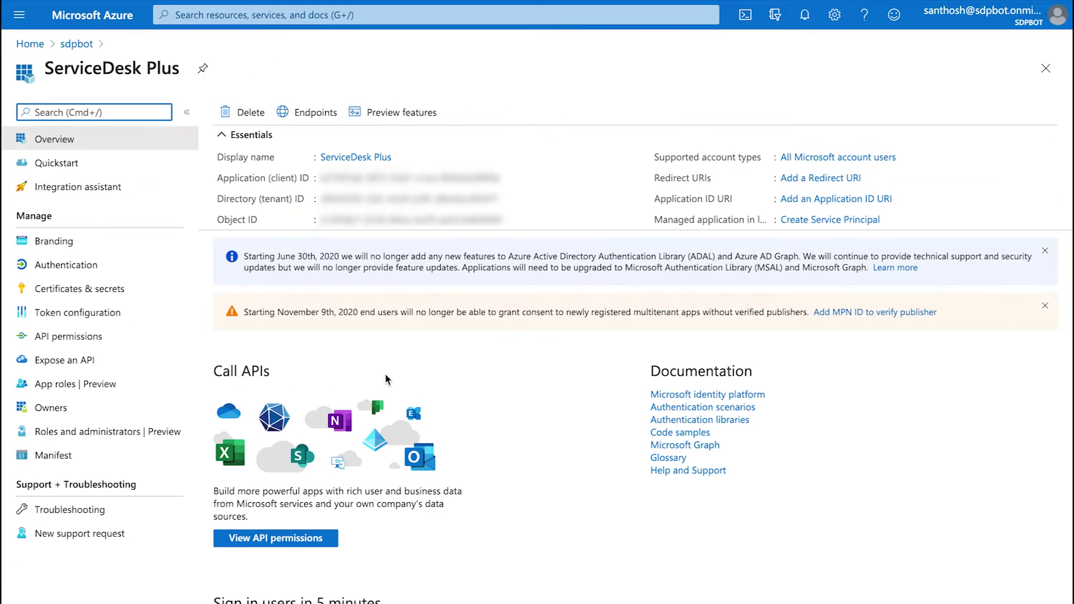
pyautogui.moveTo(506, 178)
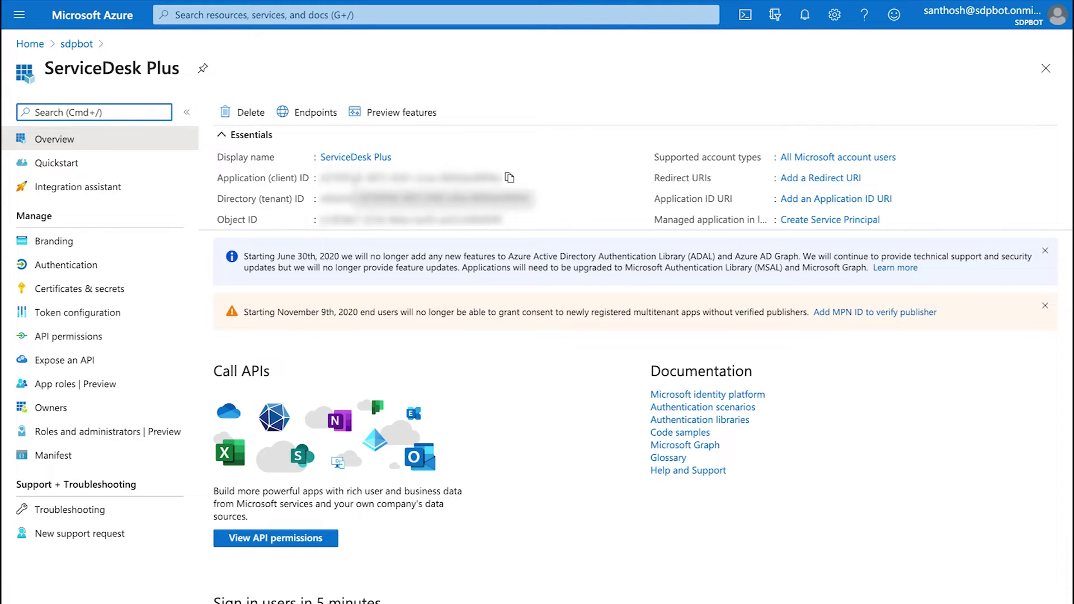
pyautogui.click(509, 178)
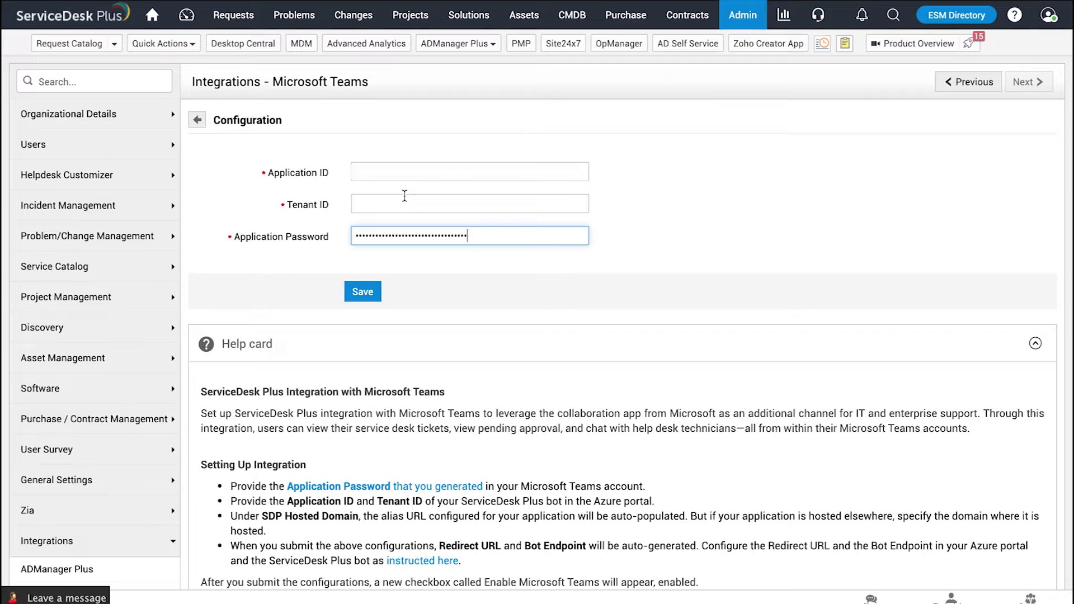
pyautogui.click(399, 172)
pyautogui.hotkey('ctrl', 'v')
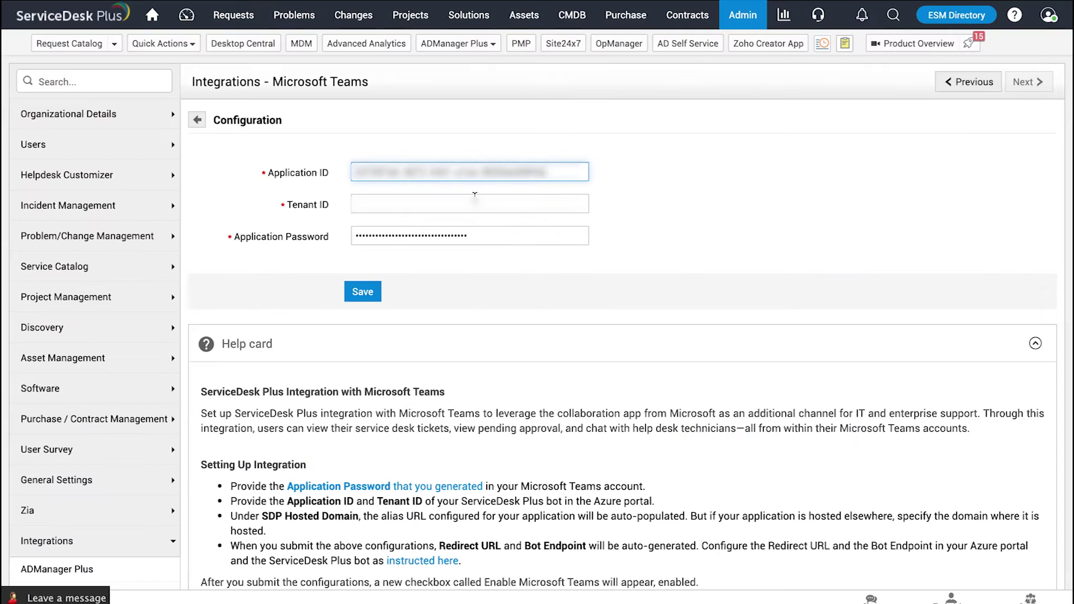
pyautogui.click(475, 196)
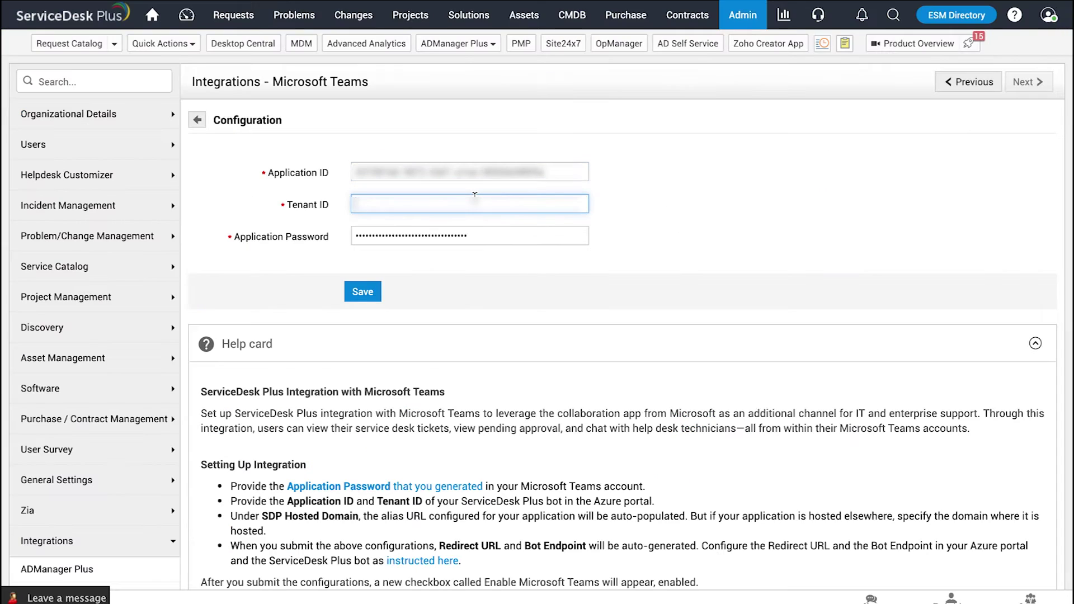
pyautogui.hotkey('ctrl', 'v')
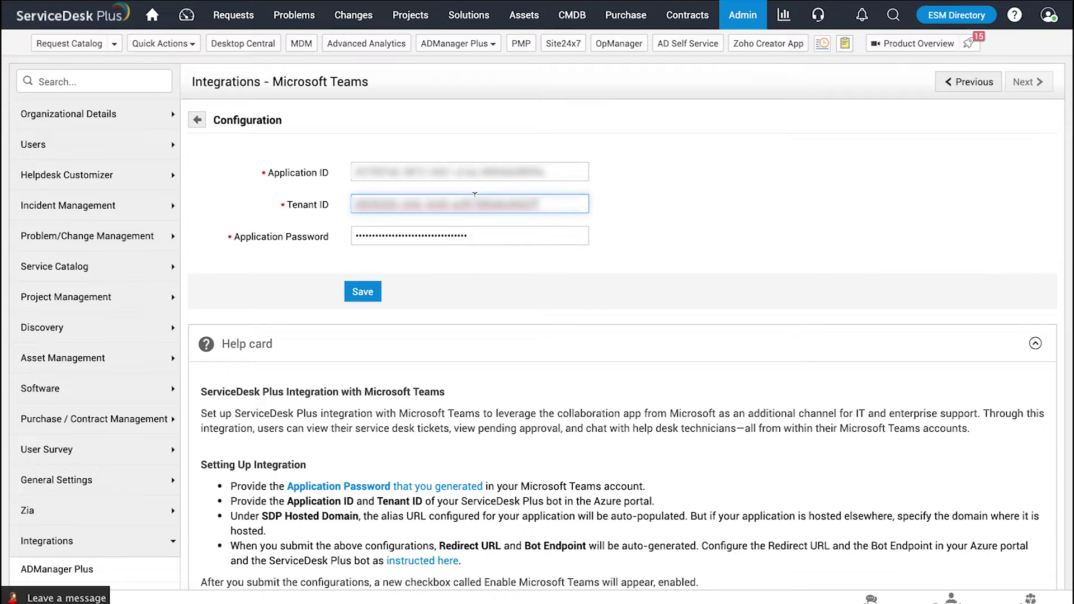
# Save the Teams integration configuration and add its Redirect URL to the Azure app registration as a Web platform redirect URI with ID tokens enabled
pyautogui.click(373, 291)
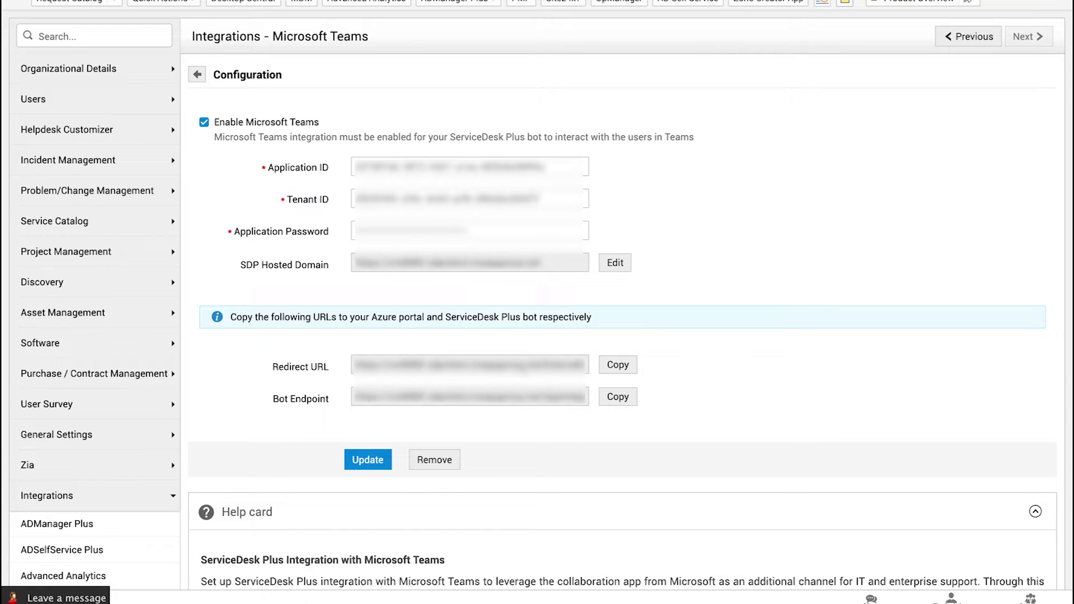
pyautogui.click(624, 367)
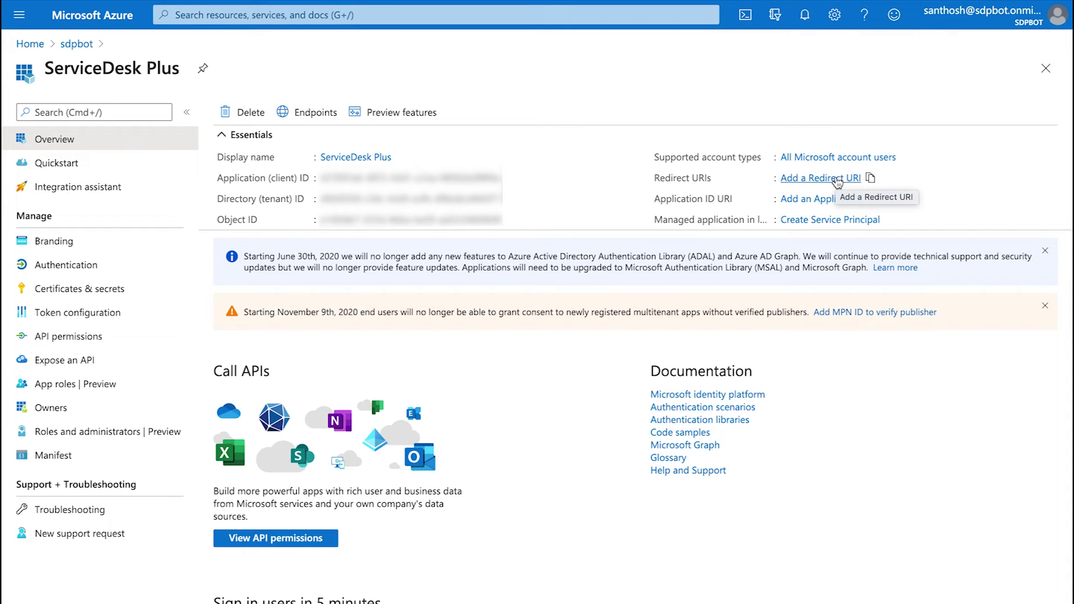
pyautogui.click(837, 179)
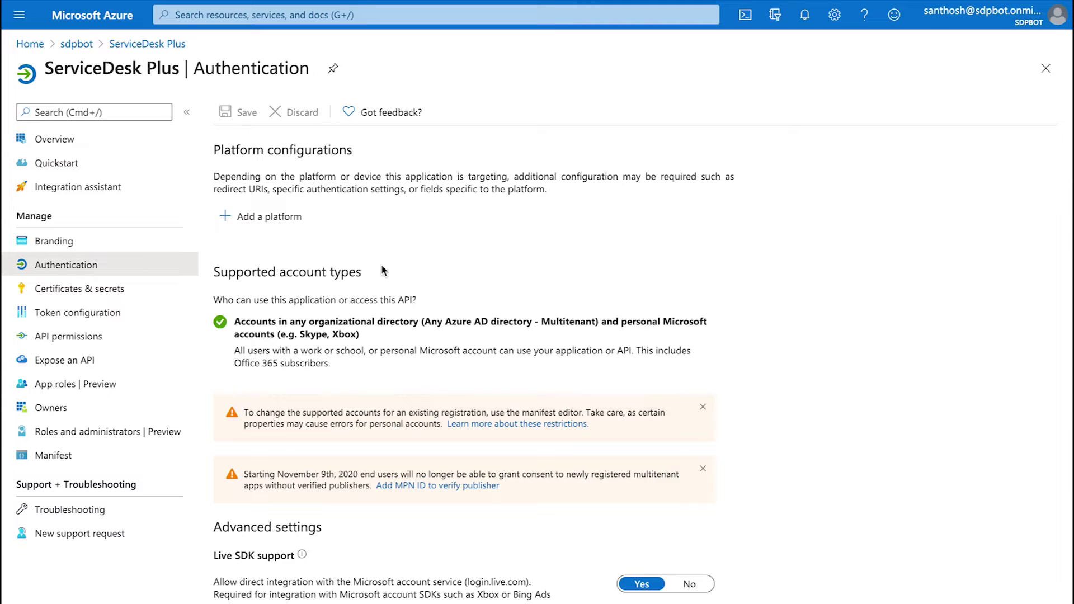
pyautogui.click(263, 217)
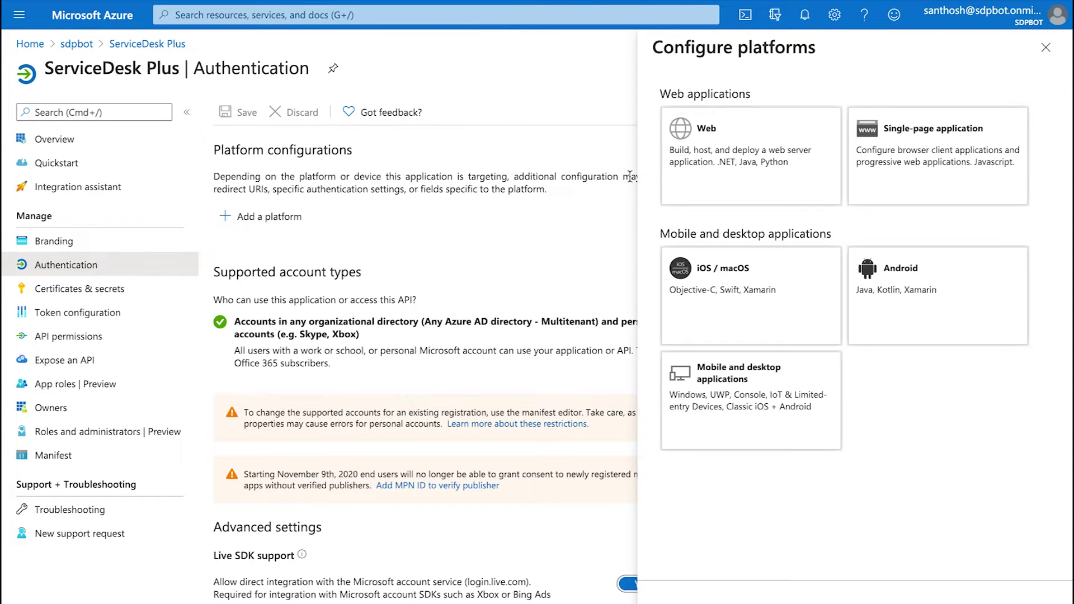
pyautogui.click(688, 168)
pyautogui.click(707, 202)
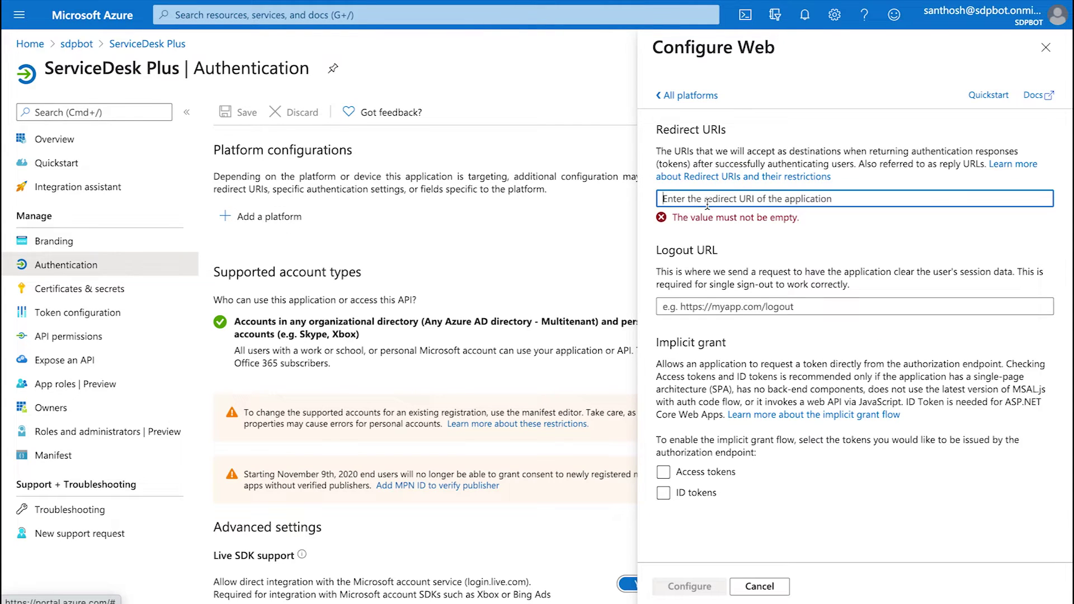
pyautogui.hotkey('ctrl', 'v')
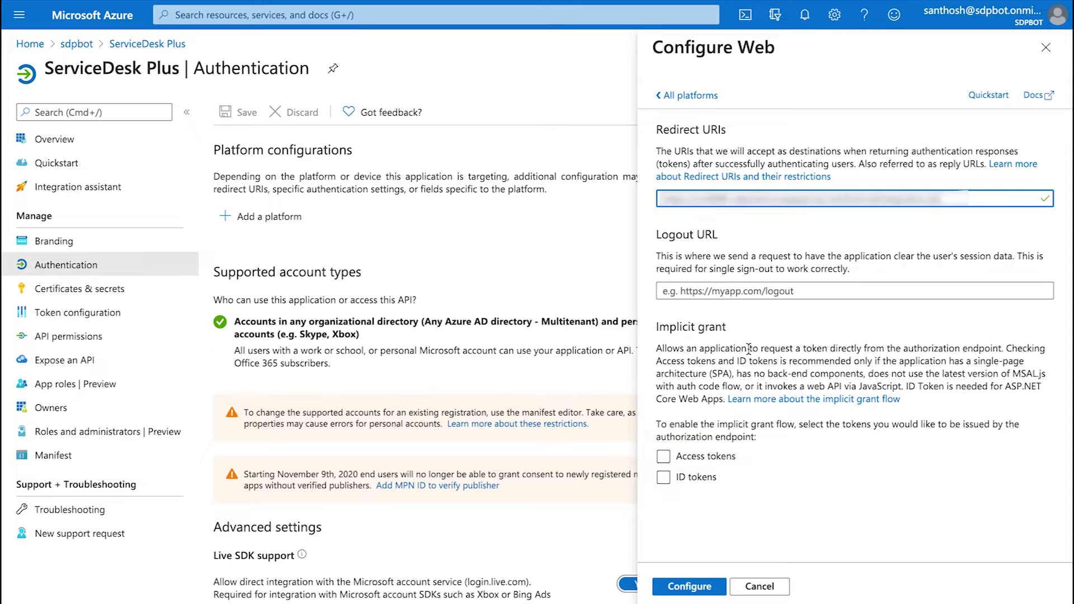
pyautogui.click(711, 479)
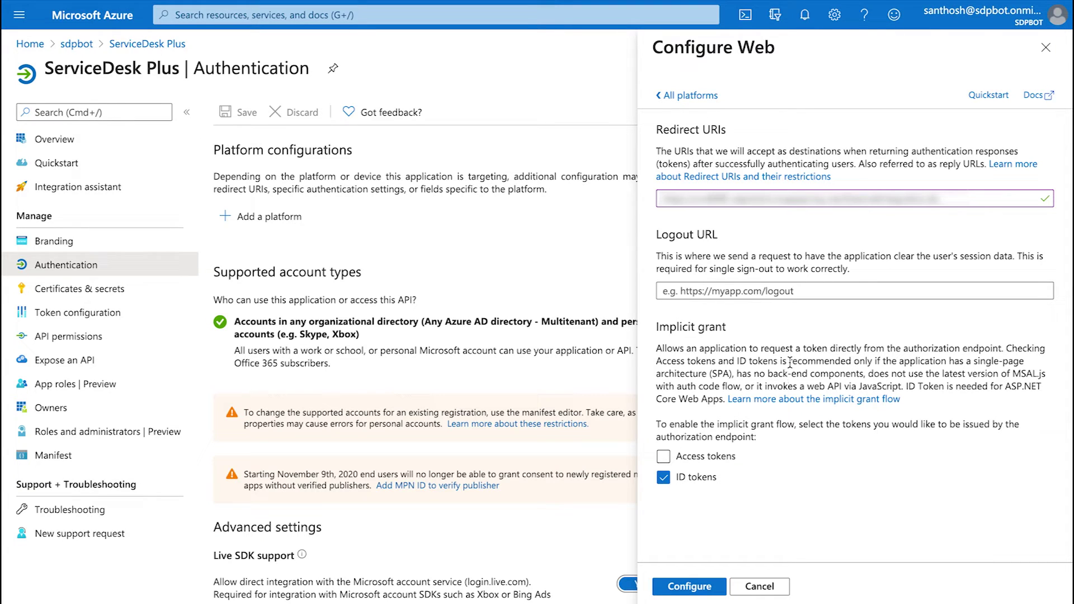
pyautogui.click(681, 587)
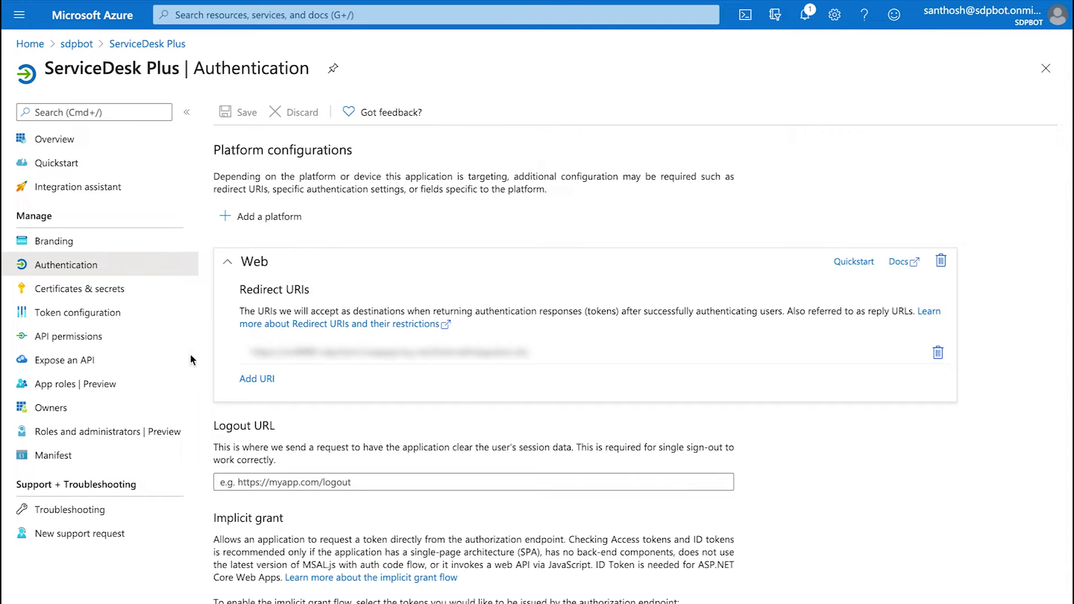
# Add the Microsoft Graph delegated permission openid to the API permissions of the Azure app registration
pyautogui.click(113, 346)
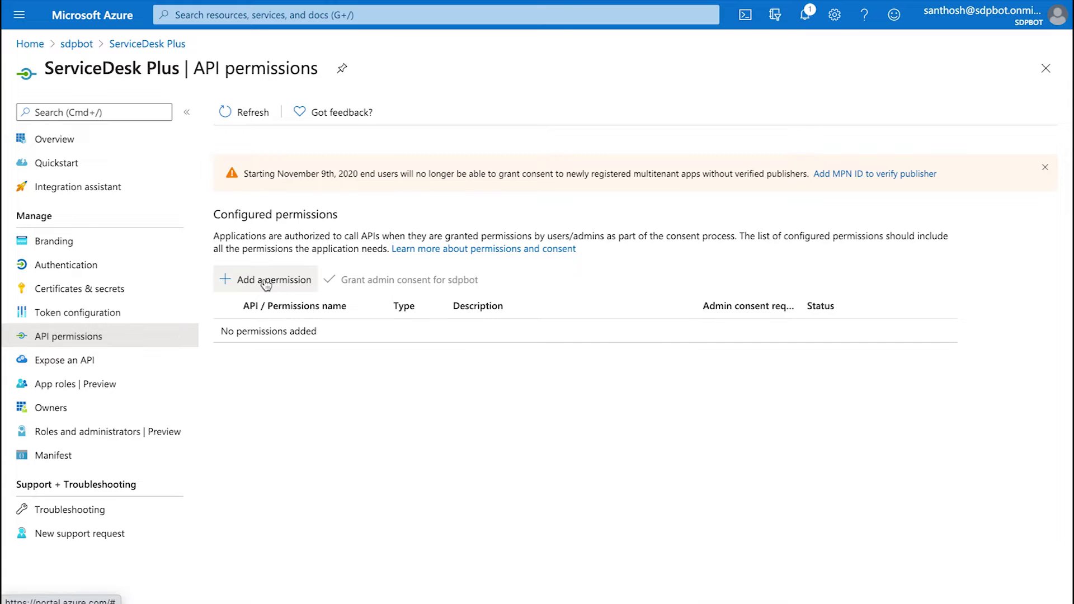
pyautogui.click(267, 284)
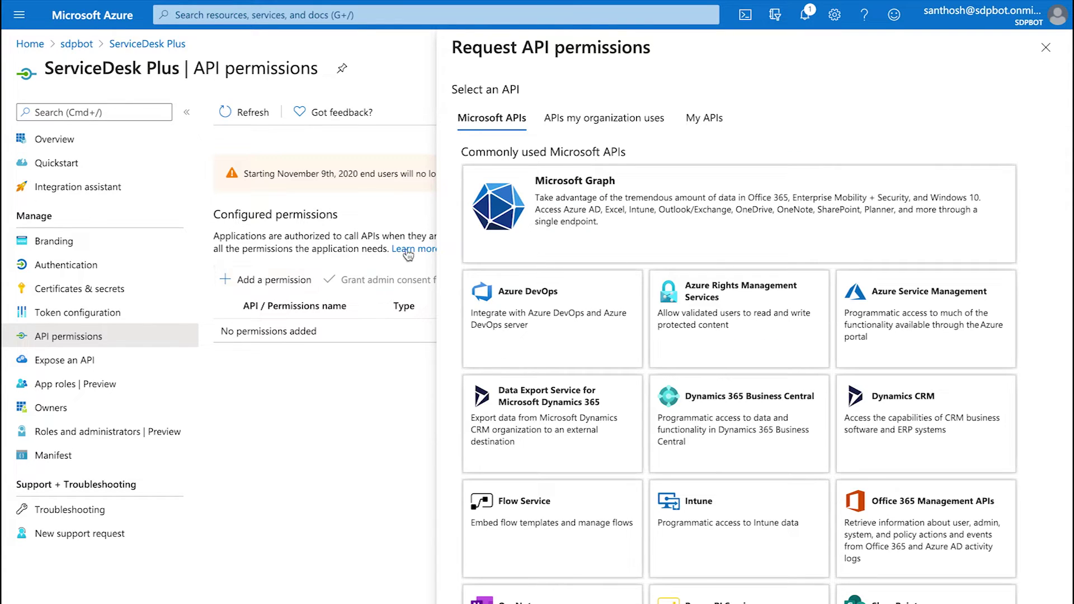
pyautogui.click(594, 205)
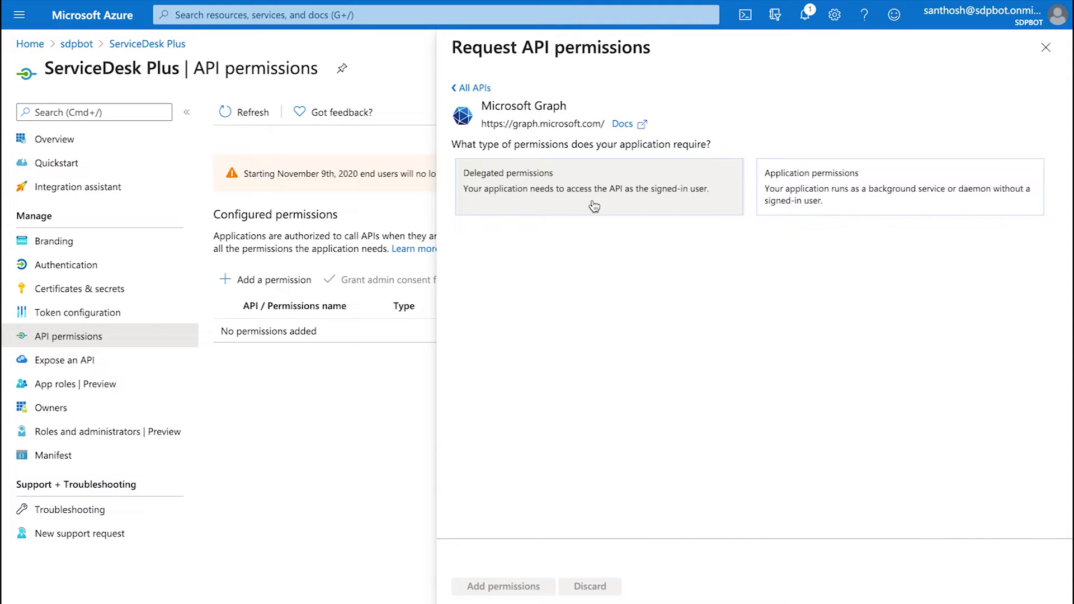
pyautogui.click(627, 205)
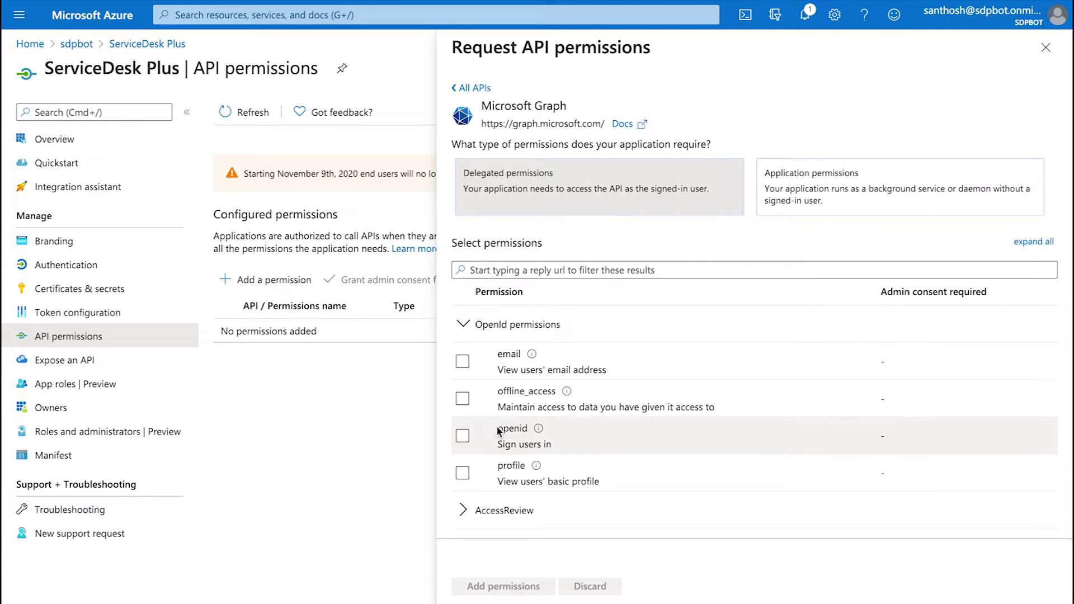
pyautogui.click(463, 436)
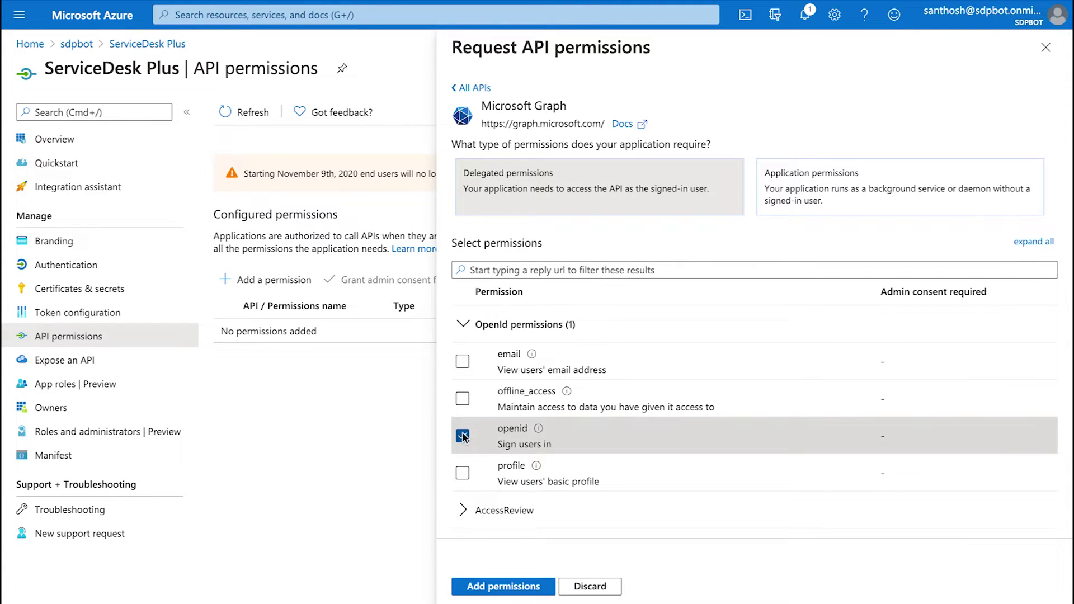
pyautogui.scroll(-1, 635, 440)
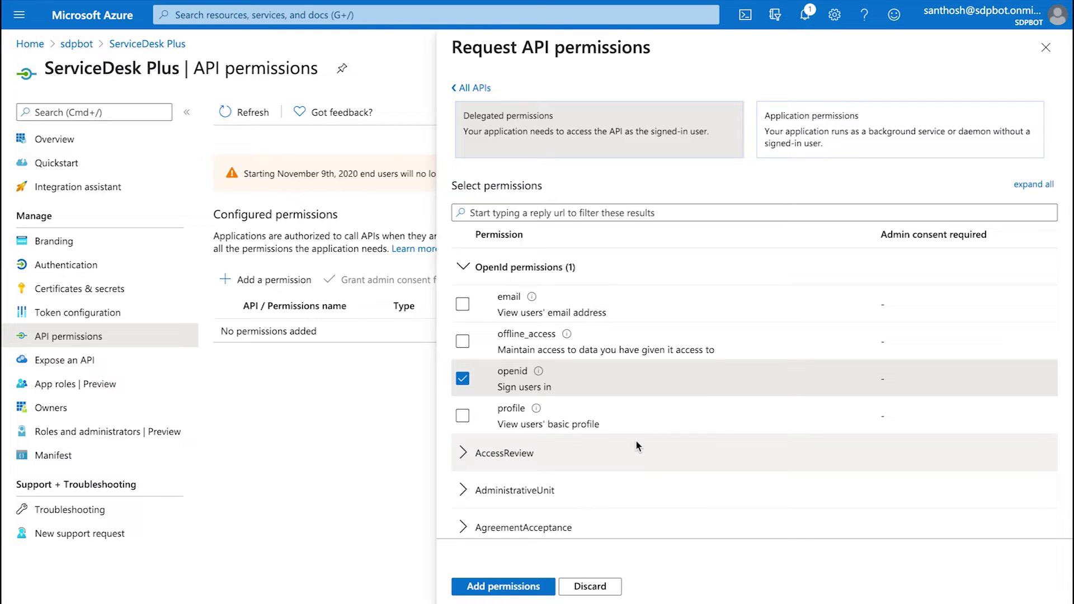
pyautogui.scroll(-1, 603, 447)
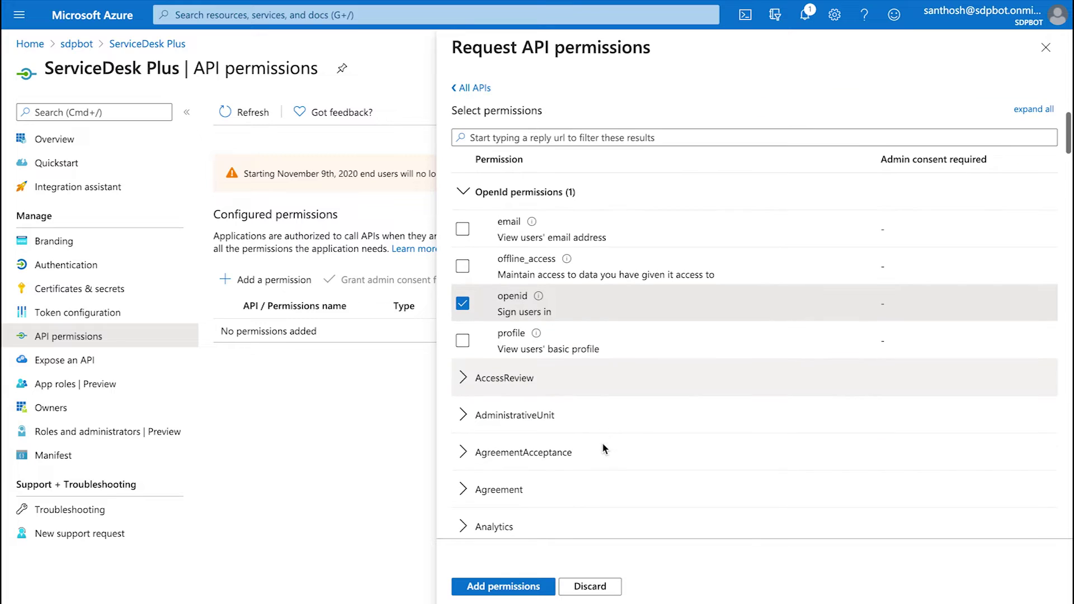
pyautogui.moveTo(548, 335)
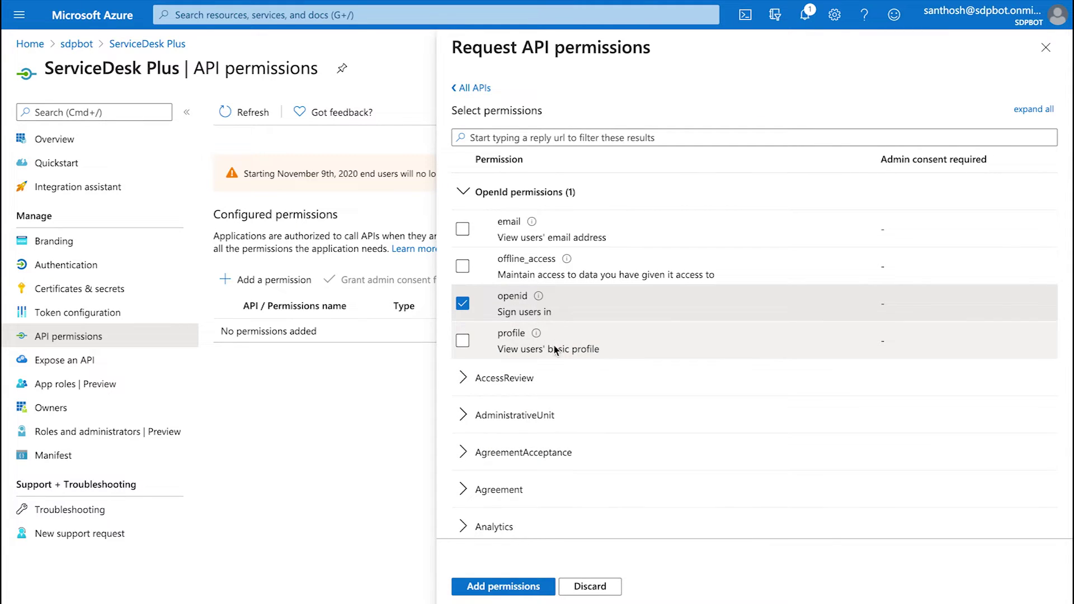
pyautogui.click(504, 586)
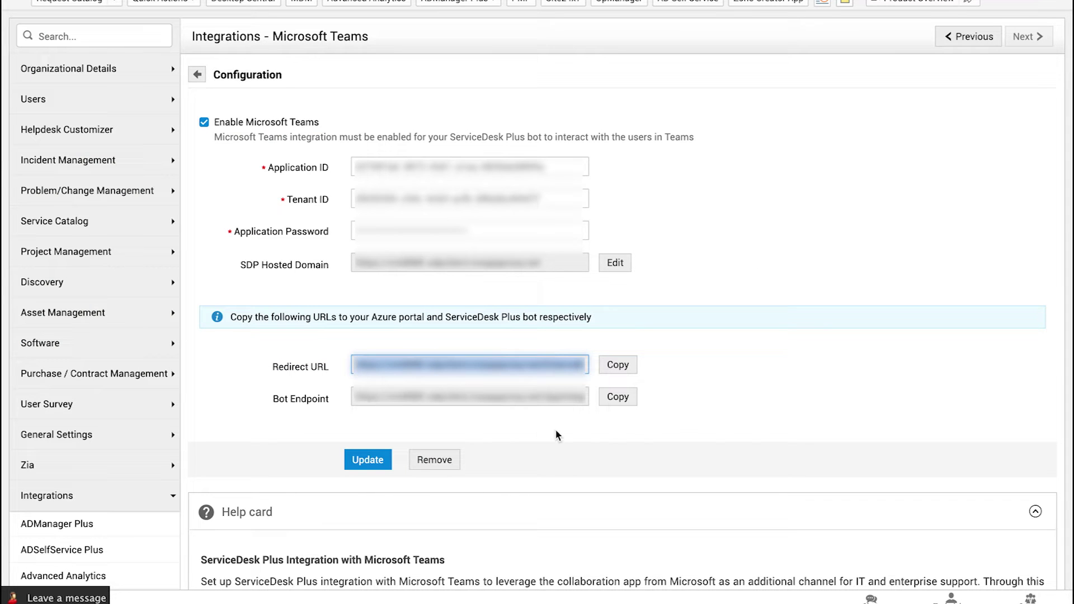
# Copy the Bot Endpoint from the ServiceDesk Plus integration form into the bot endpoint address in Teams App Studio
pyautogui.click(618, 398)
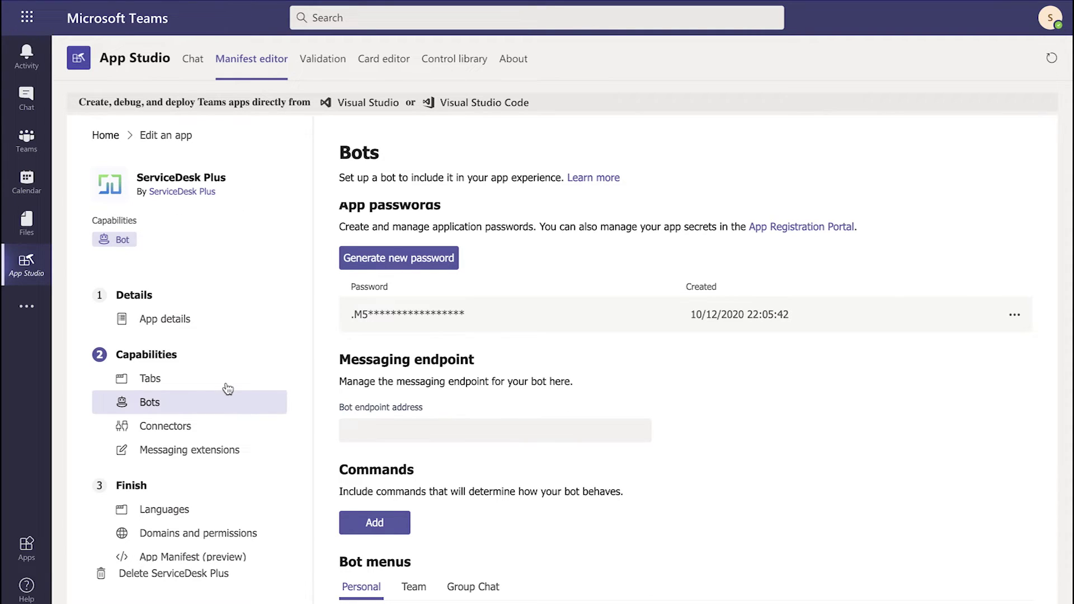
pyautogui.scroll(-1, 225, 387)
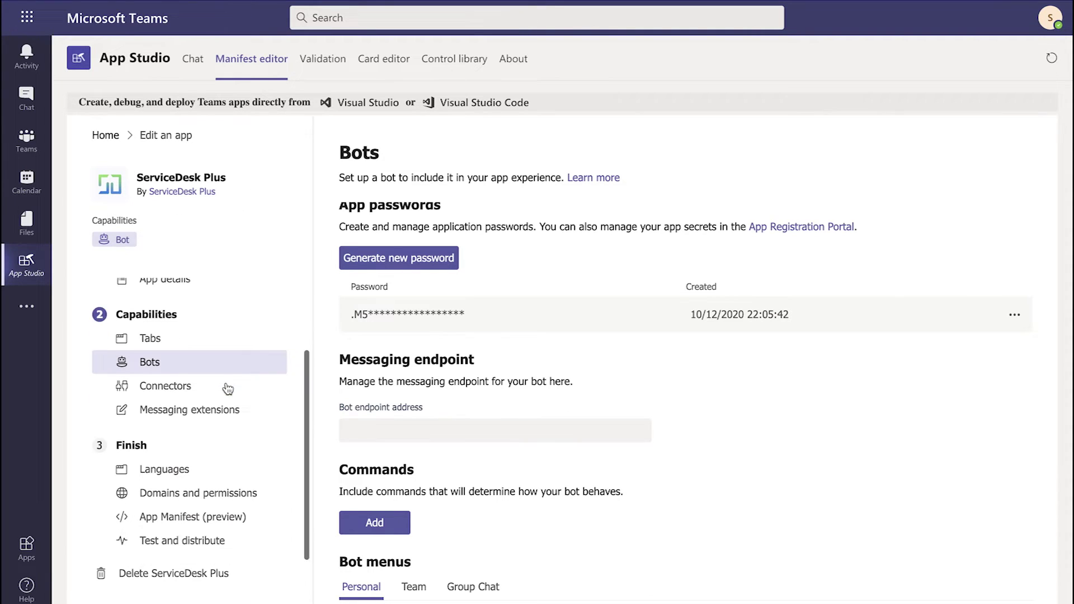
pyautogui.click(400, 431)
pyautogui.hotkey('ctrl', 'v')
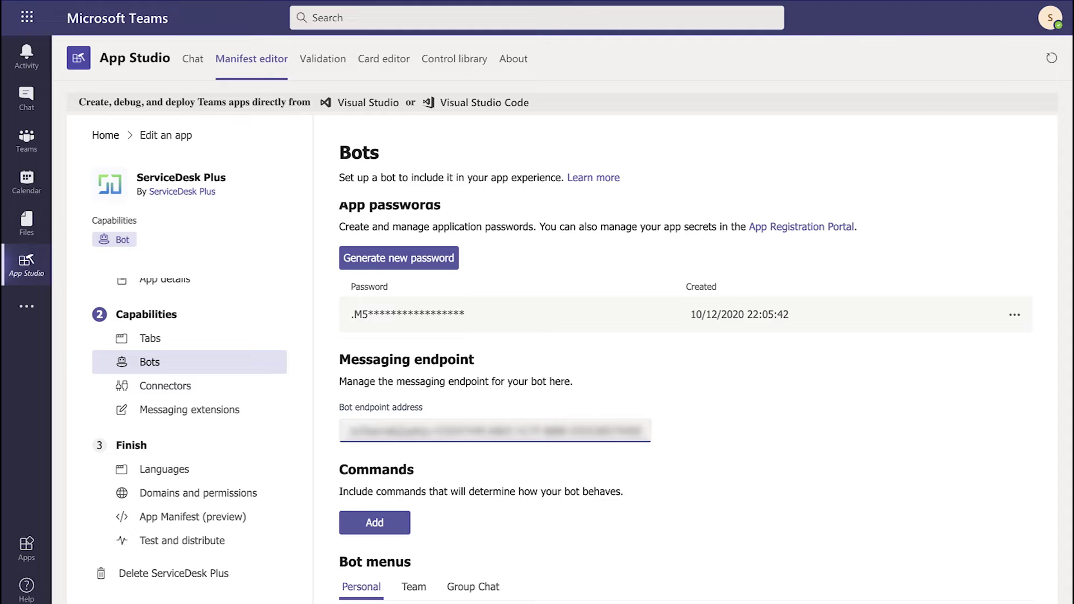
pyautogui.click(750, 525)
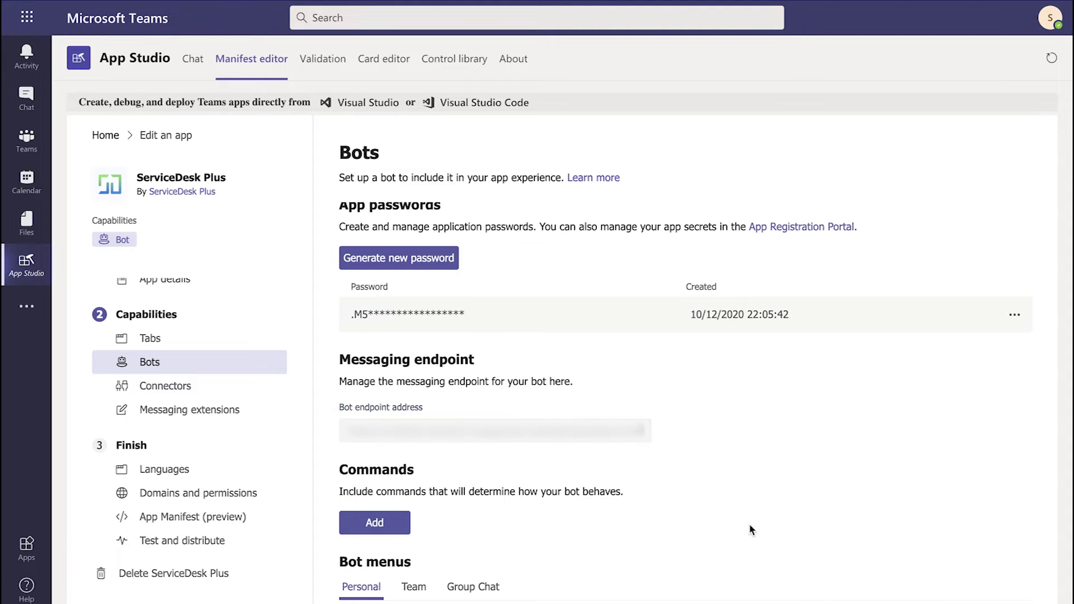
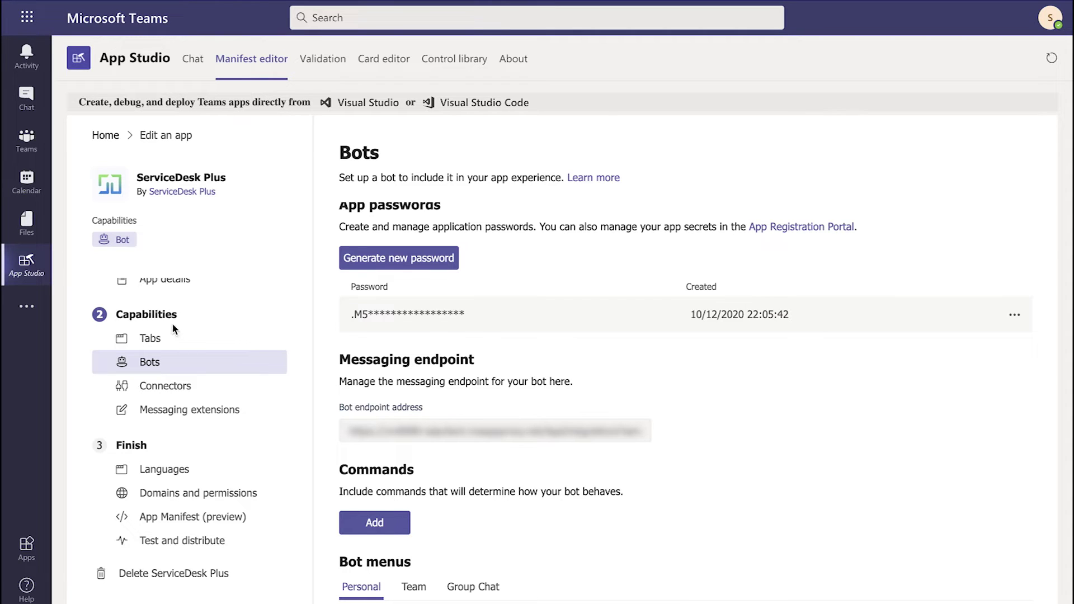
# Start a personal tab for the app, consulting the Request View guide, with the name Request Tab and entity ID requestTab
pyautogui.click(162, 338)
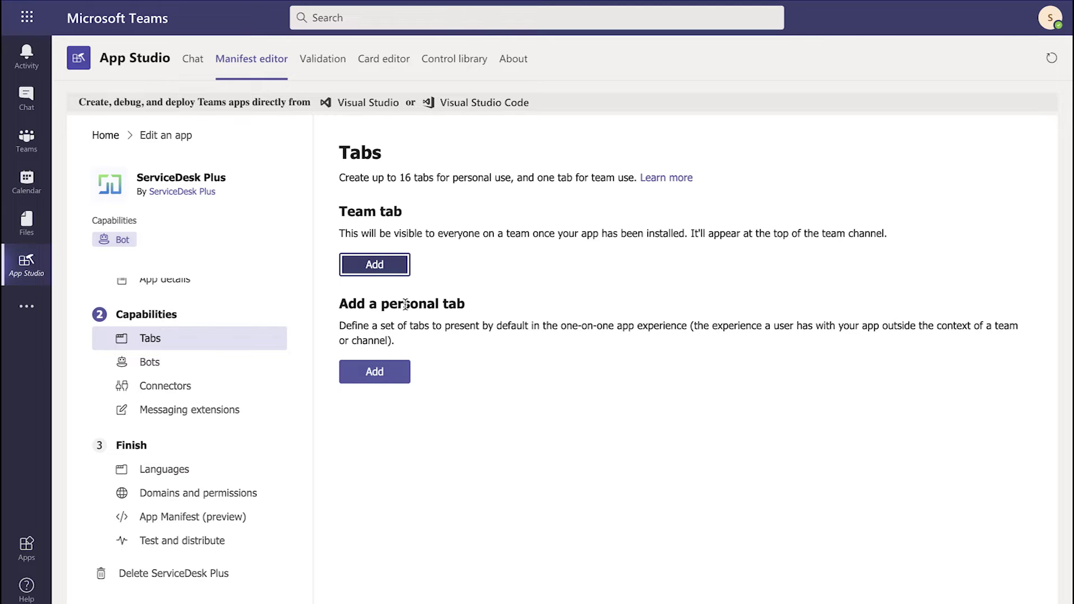
pyautogui.click(374, 373)
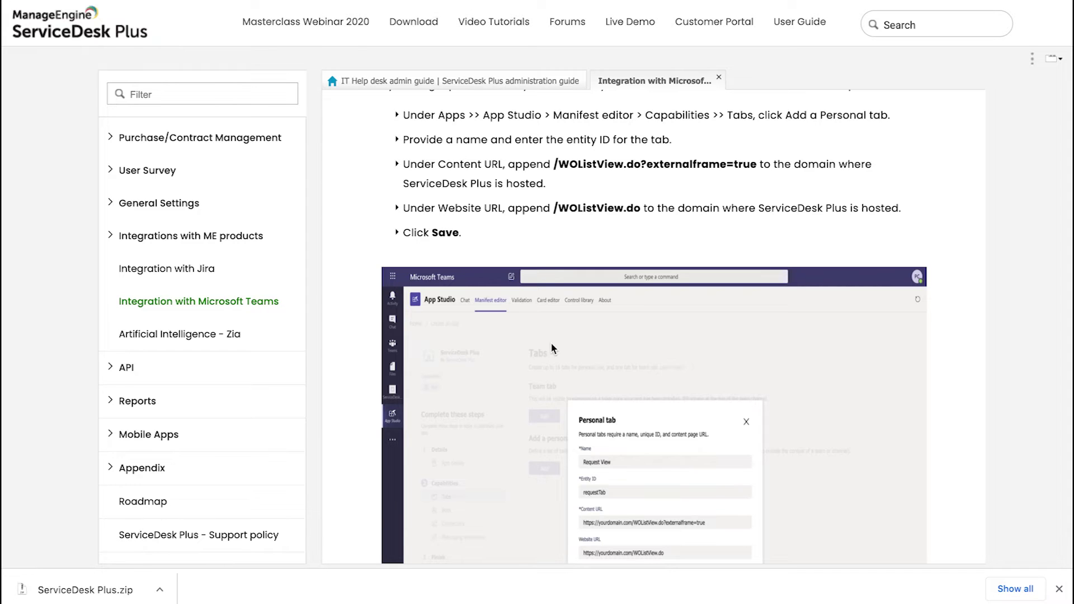
pyautogui.scroll(1, 573, 369)
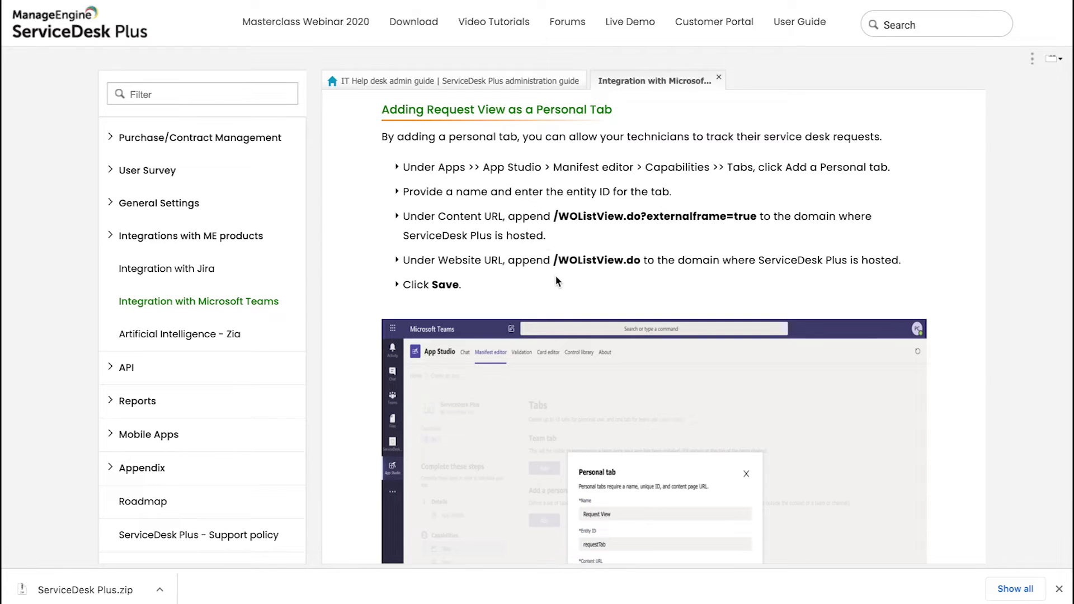
pyautogui.scroll(-1, 557, 281)
pyautogui.scroll(-1, 555, 278)
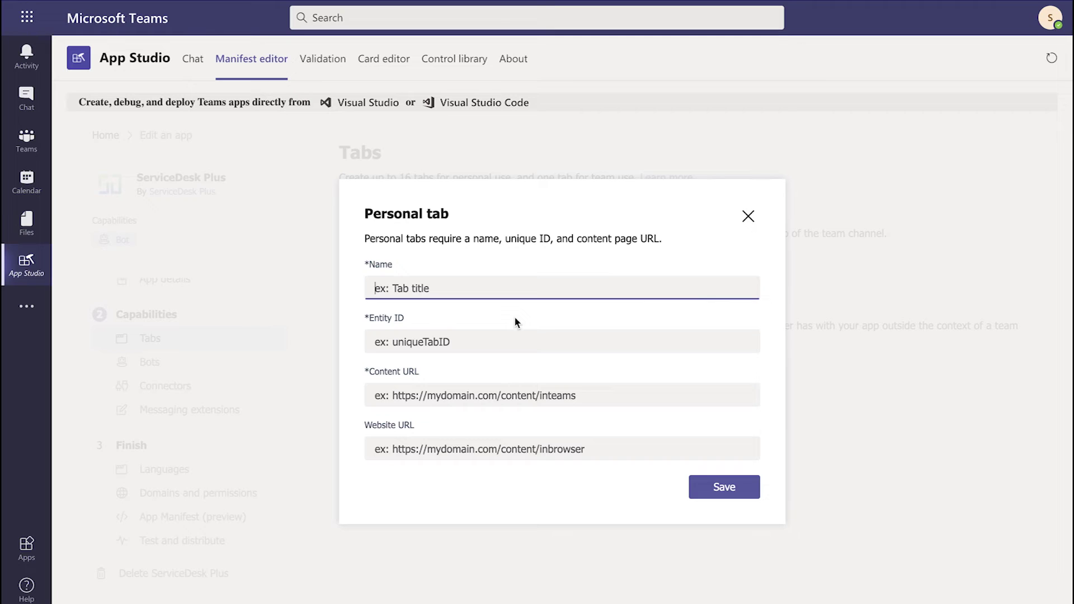
pyautogui.write('Re')
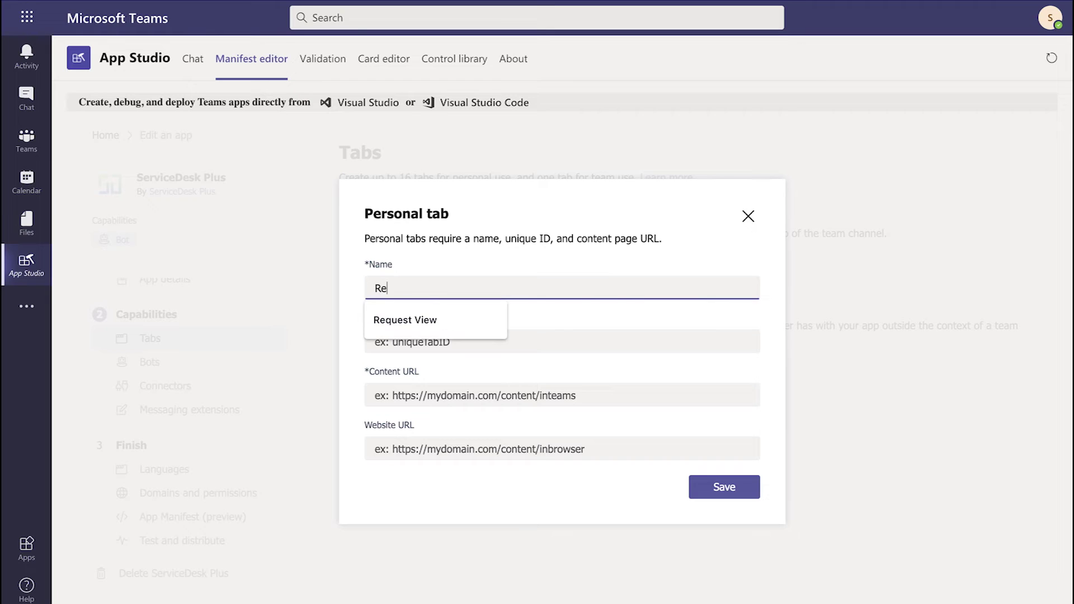
pyautogui.write('quest Tab')
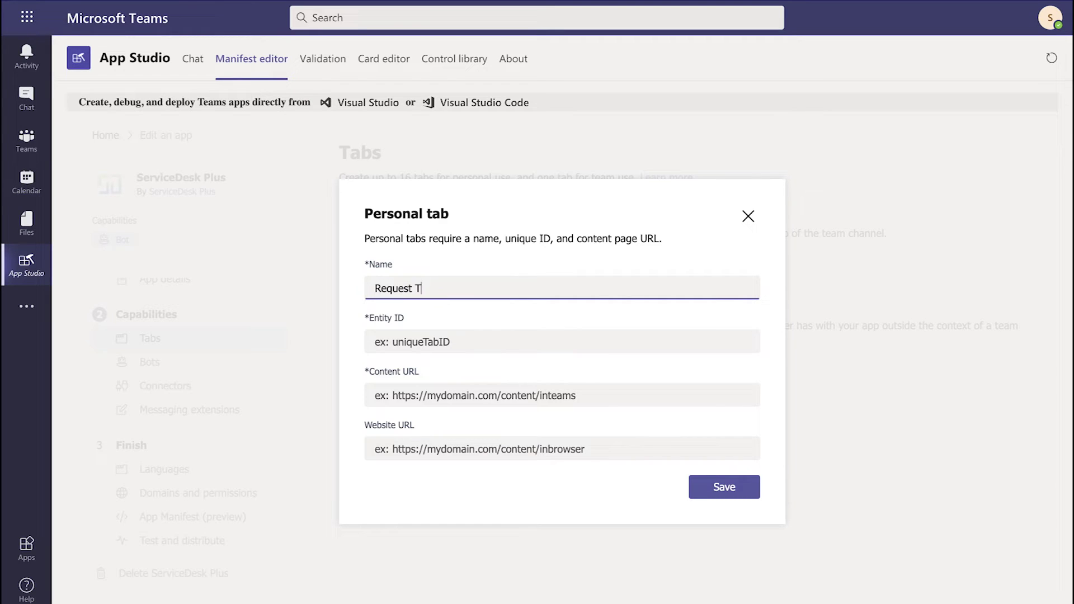
pyautogui.click(375, 342)
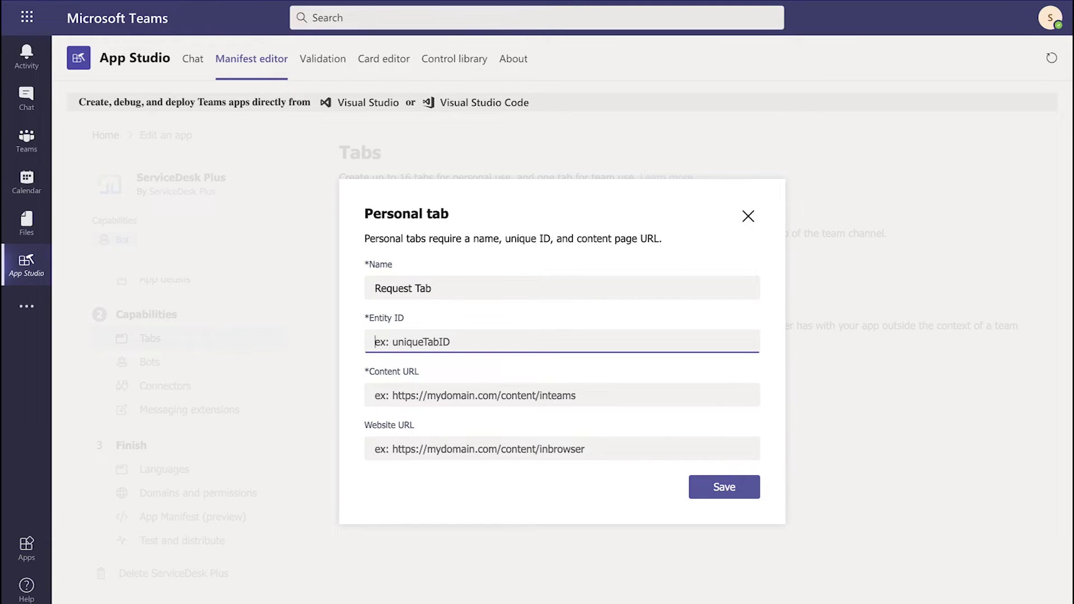
pyautogui.write('requestTab')
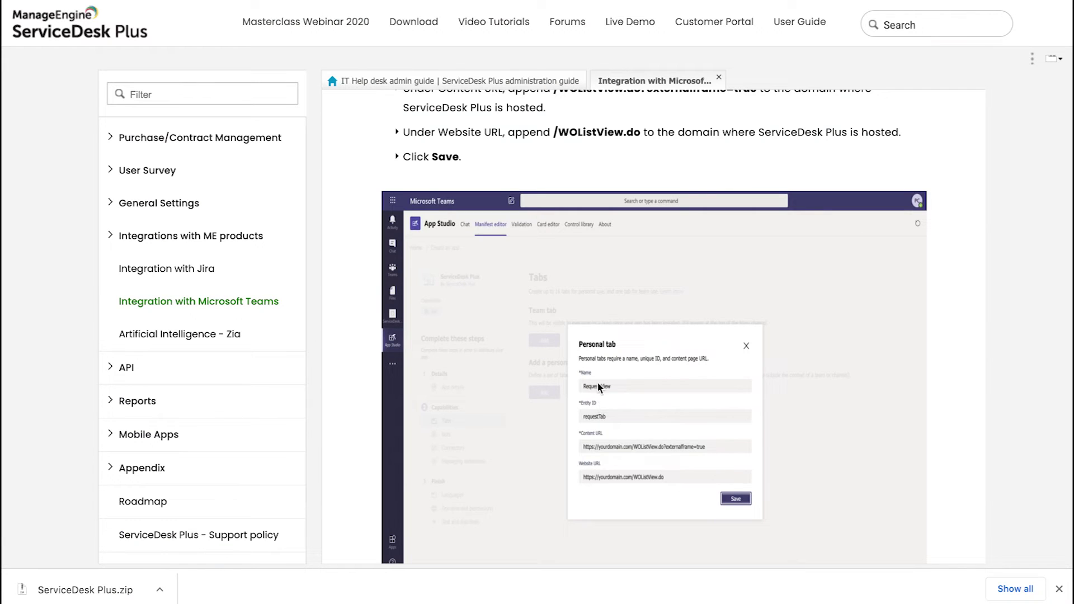
# Append /WOListView.do?externalframe=true to the hosted domain as Content URL and /WOListView.do as Website URL using the guide, and save the personal tab
pyautogui.scroll(3, 588, 307)
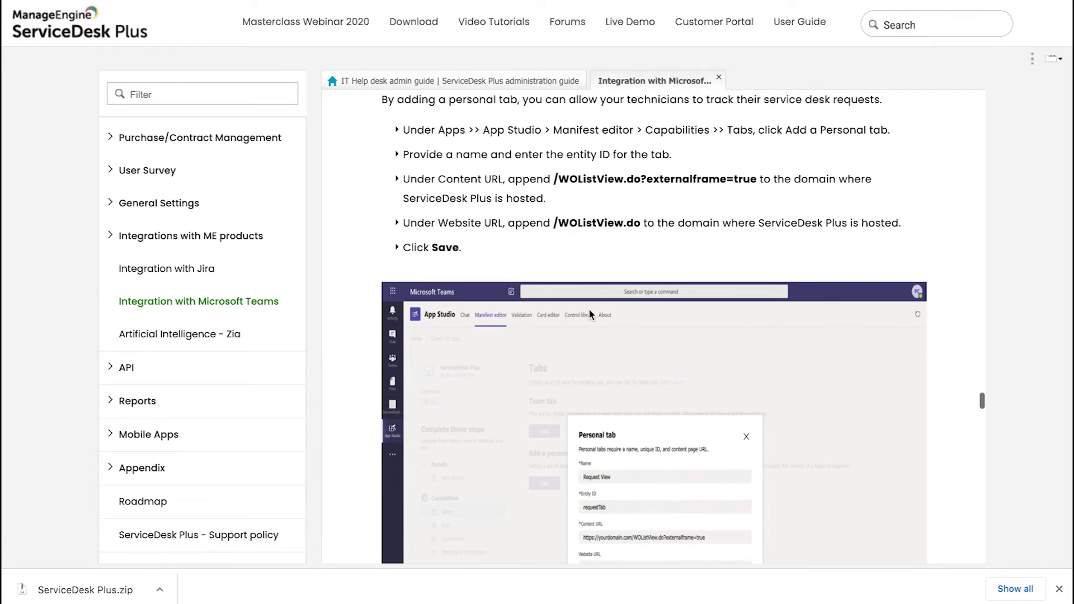
pyautogui.moveTo(554, 179); pyautogui.dragTo(754, 179)
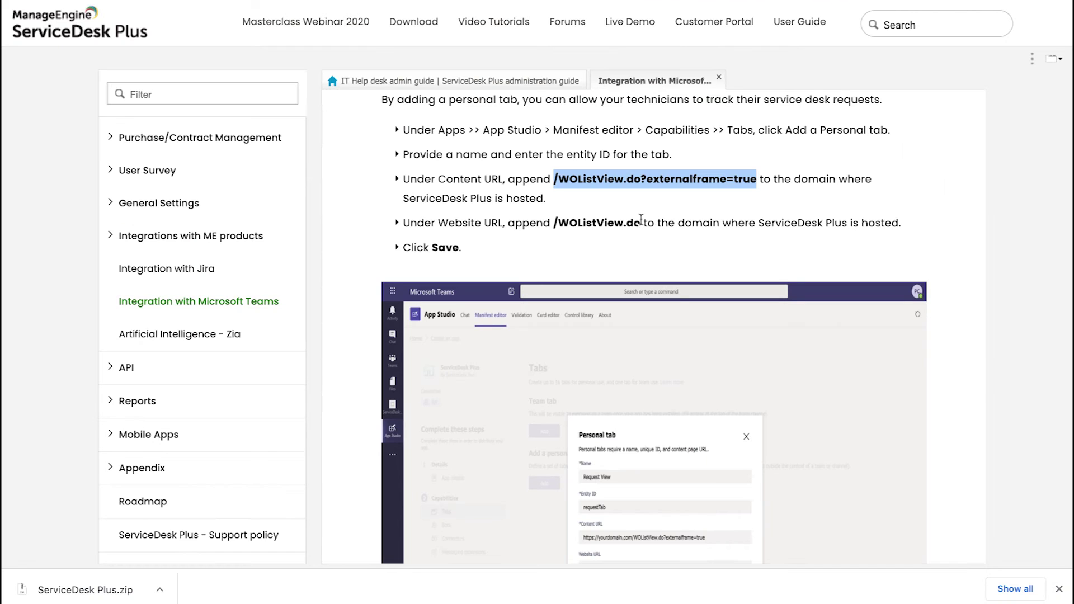
pyautogui.moveTo(641, 222); pyautogui.dragTo(555, 216)
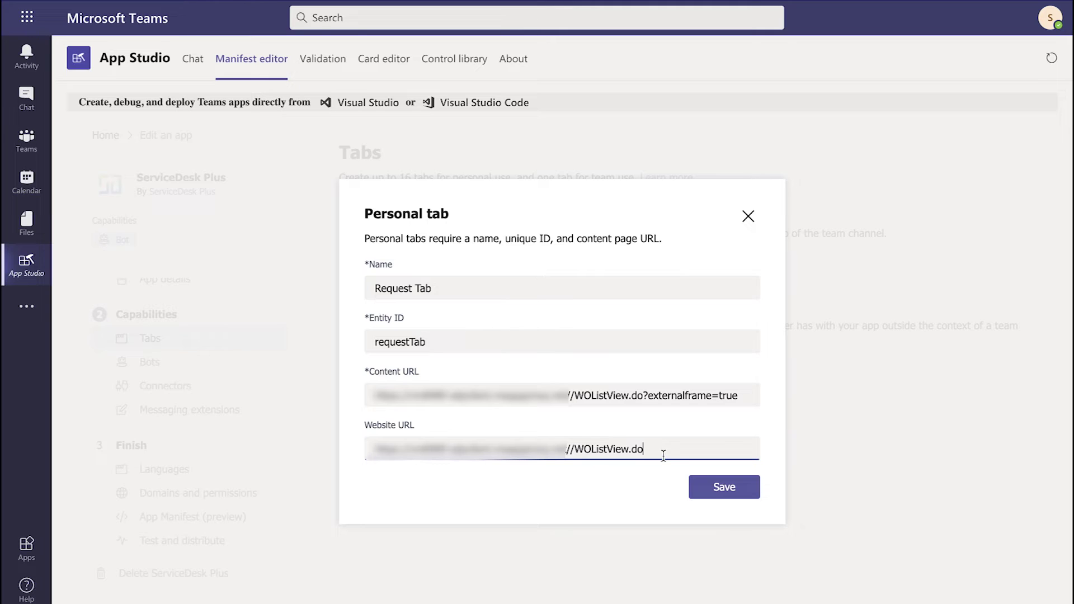
pyautogui.click(720, 487)
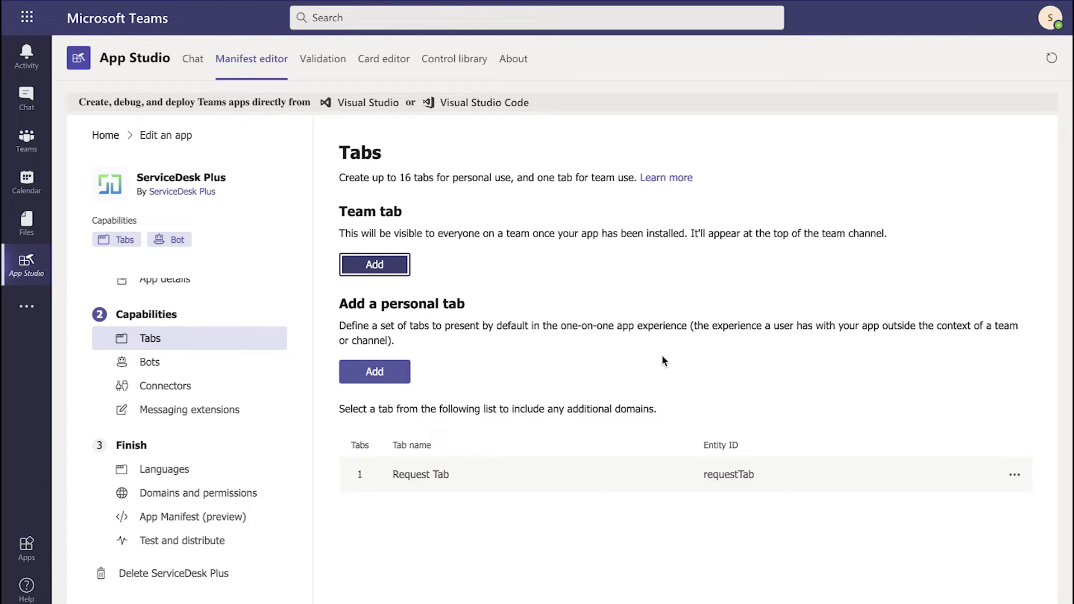
# Add a bot command Overview with help text "Pending tickets and approval" and Personal scope, consulting the guide's Optional Configurations, and save it
pyautogui.click(191, 363)
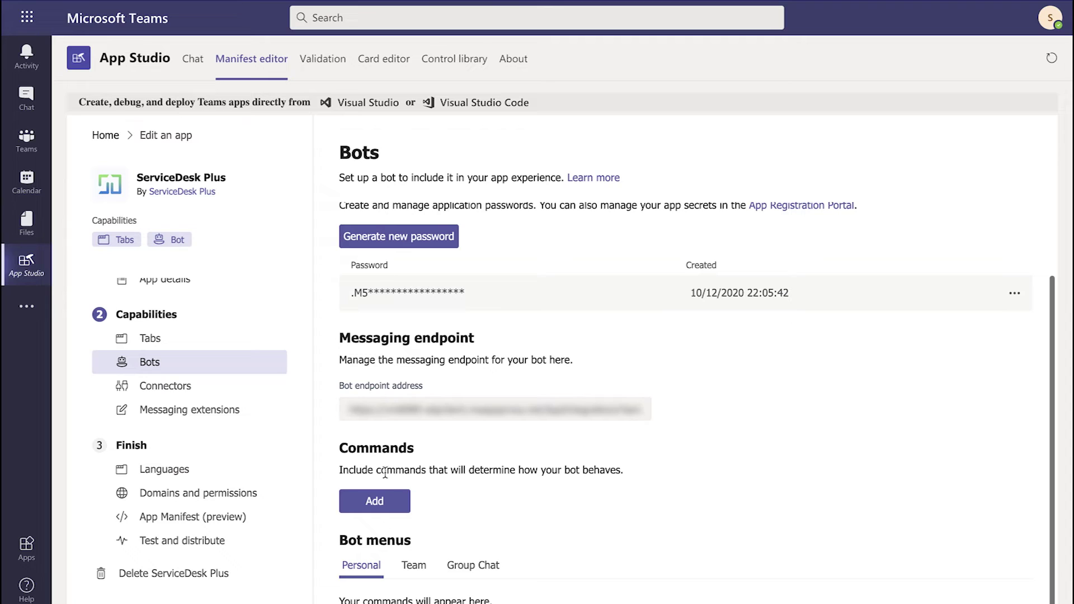
pyautogui.click(375, 501)
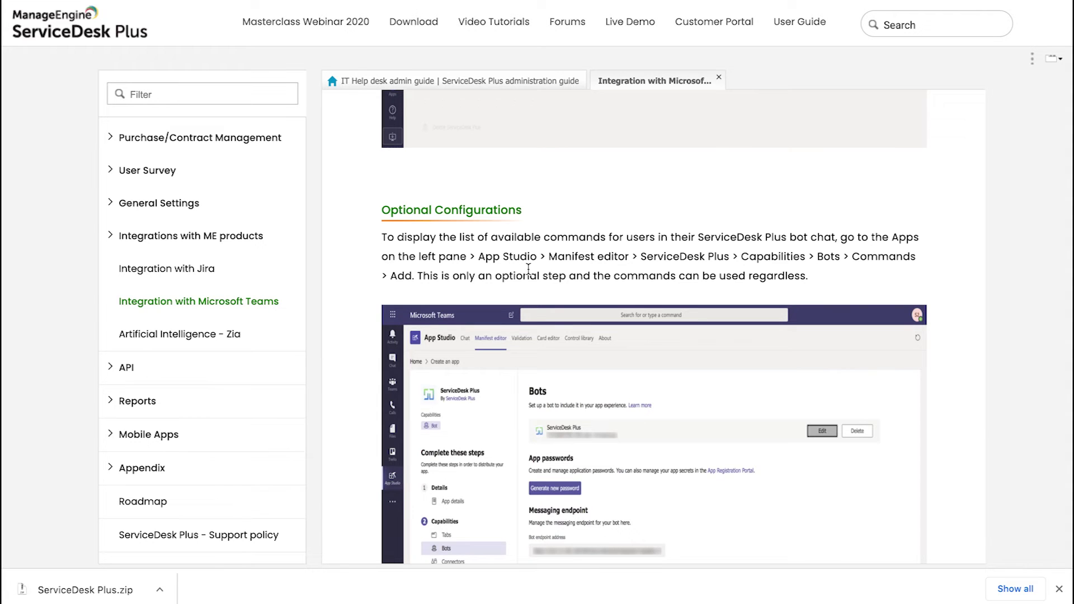
pyautogui.scroll(-6, 528, 269)
pyautogui.scroll(-3, 528, 274)
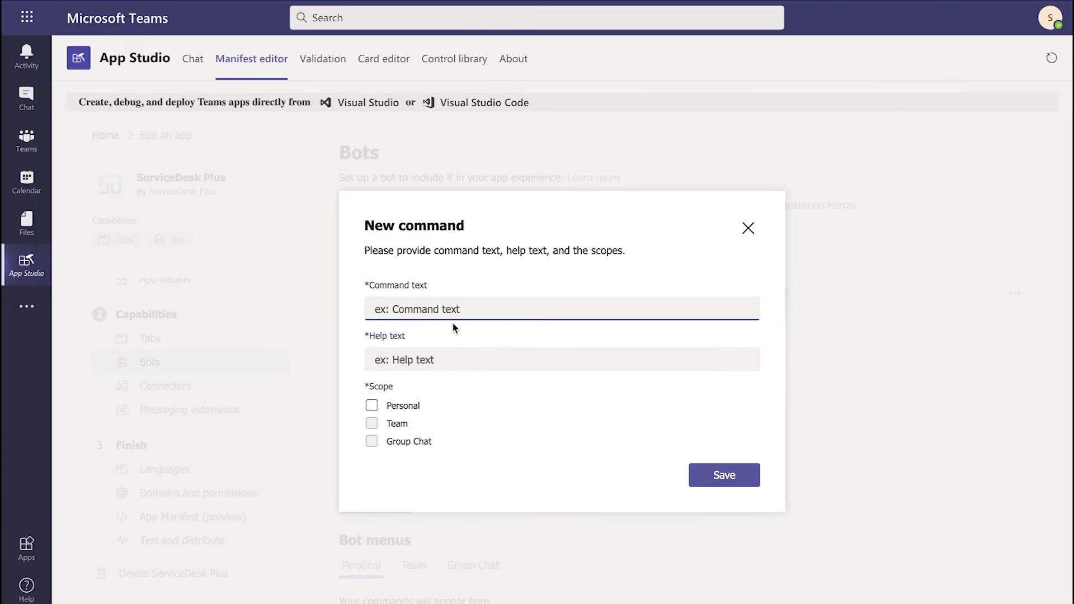
pyautogui.write('Overi')
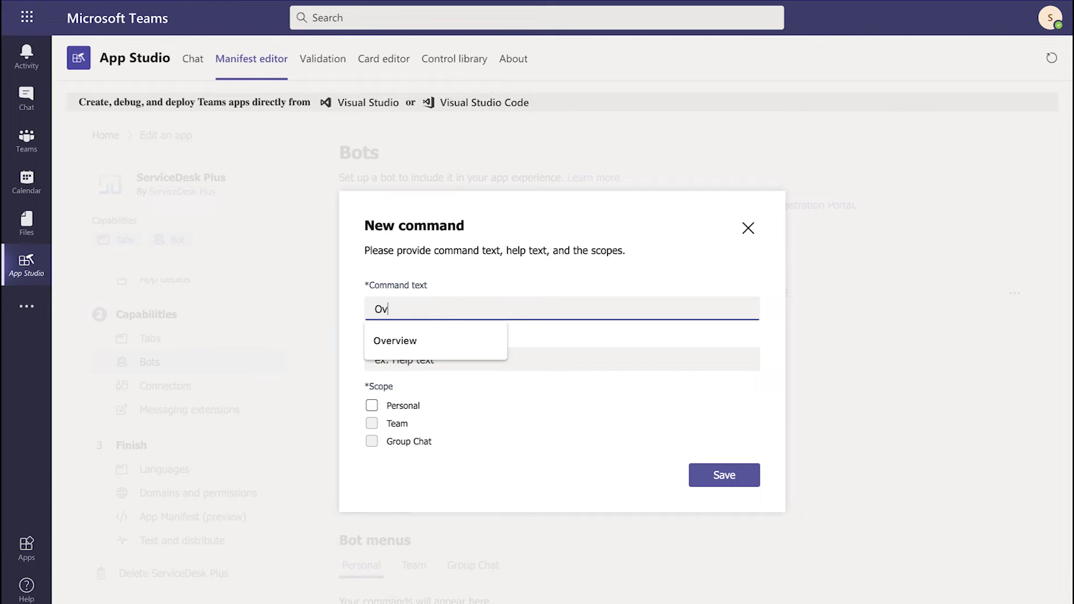
pyautogui.click(426, 388)
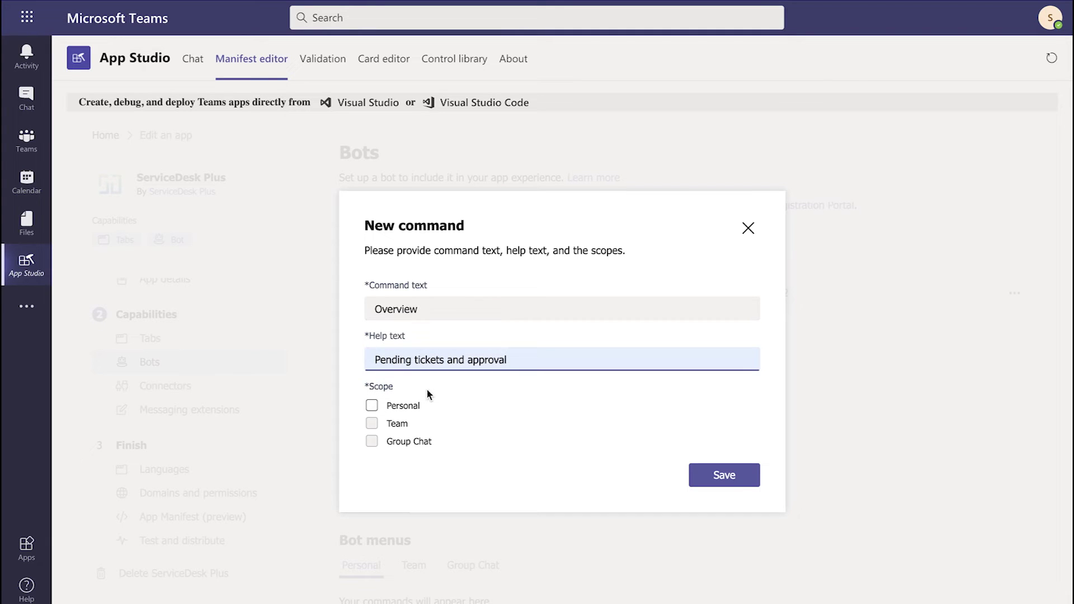
pyautogui.click(372, 407)
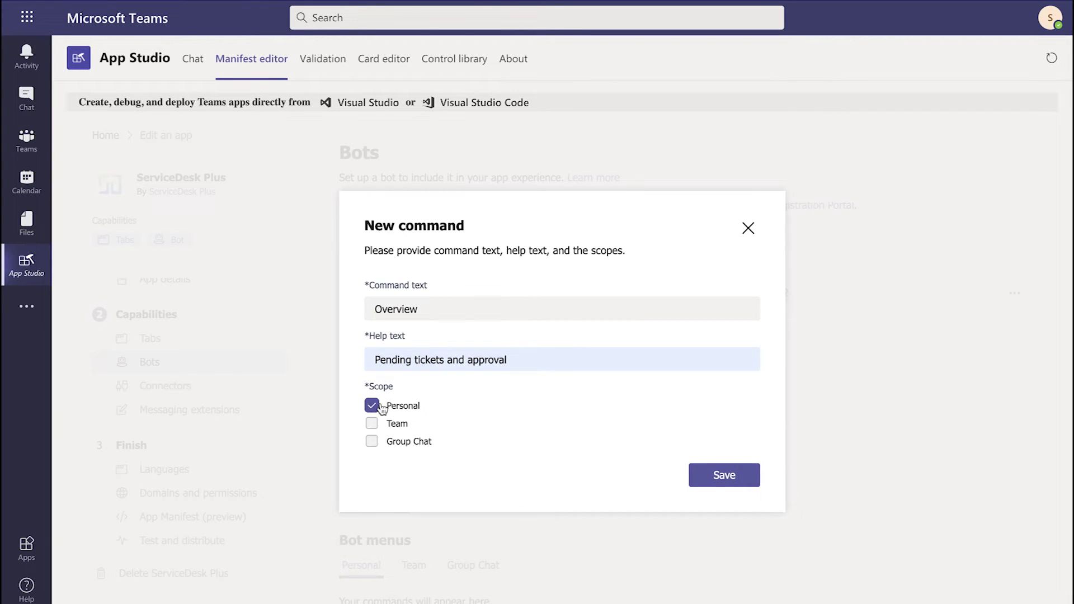
pyautogui.click(751, 474)
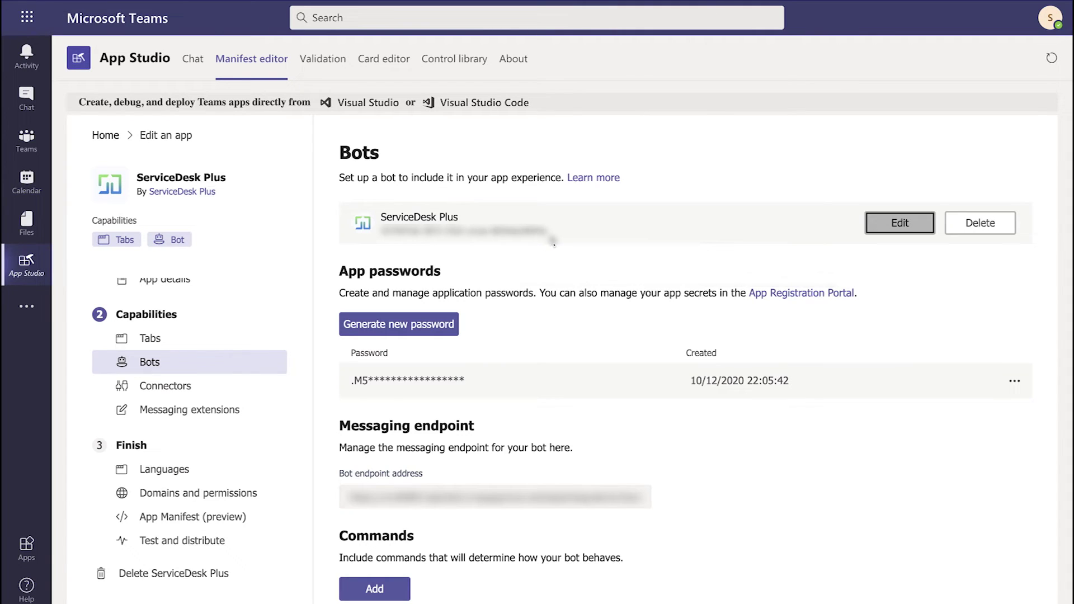
# Copy the ServiceDesk Plus bot's ID and replace the App ID in the app details with it
pyautogui.moveTo(552, 239); pyautogui.dragTo(380, 231)
pyautogui.rightClick(414, 235)
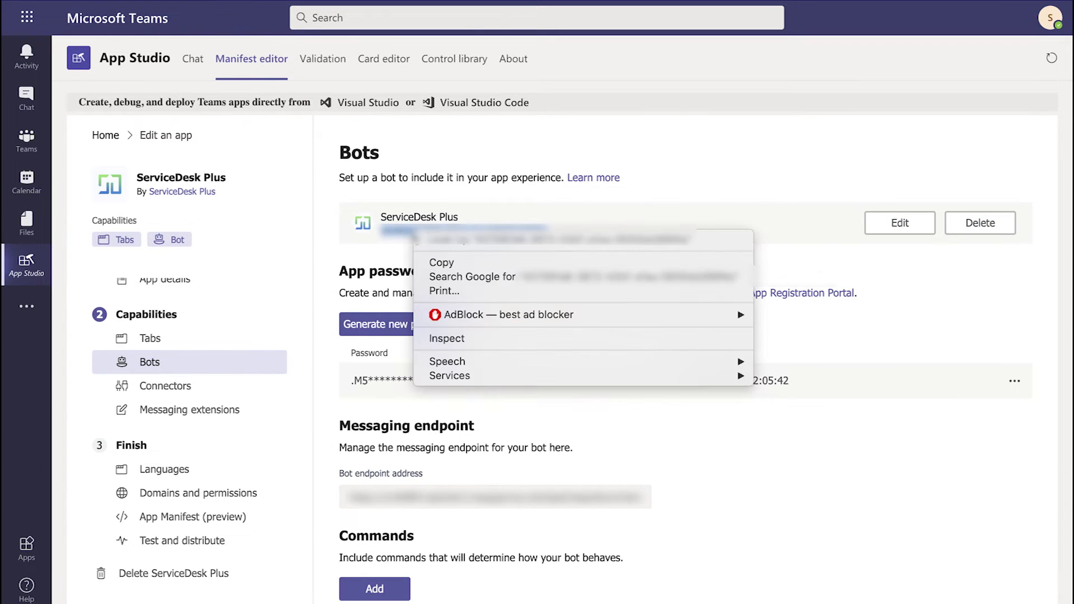
pyautogui.click(435, 262)
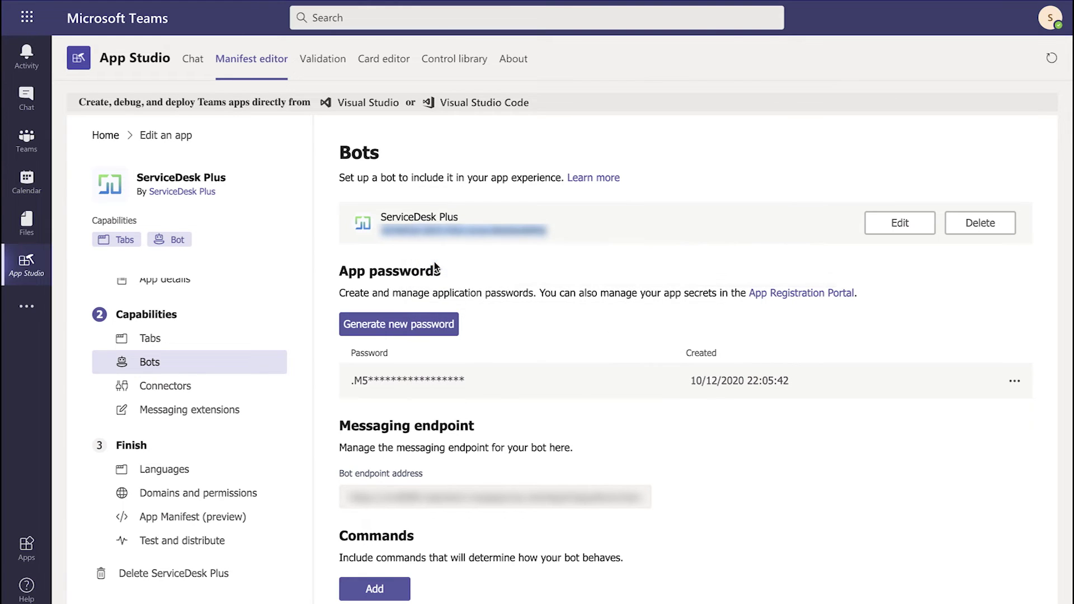
pyautogui.scroll(2, 256, 286)
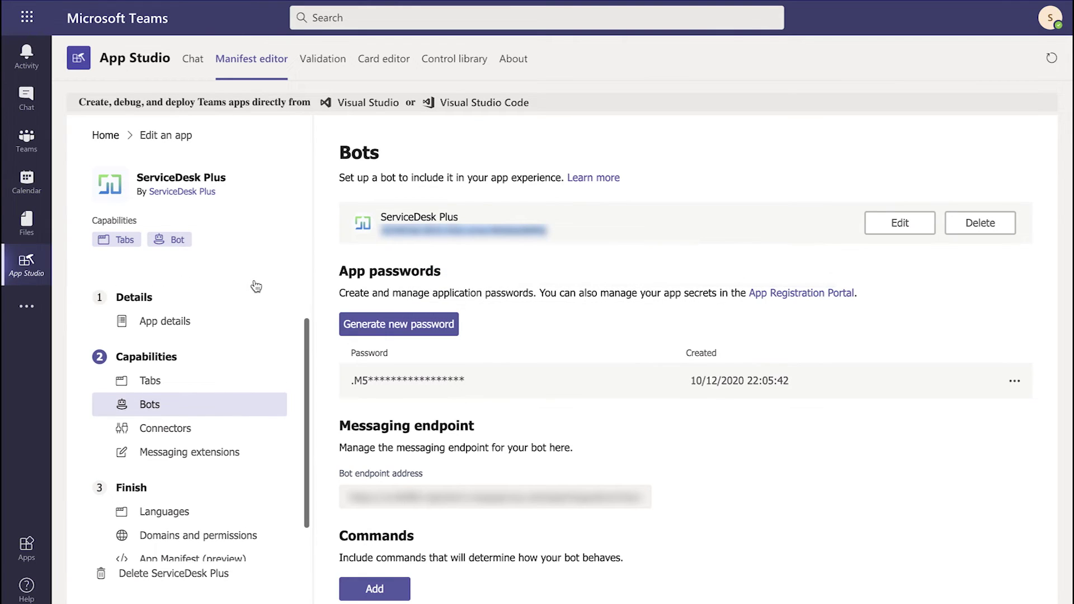
pyautogui.click(211, 321)
pyautogui.click(392, 385)
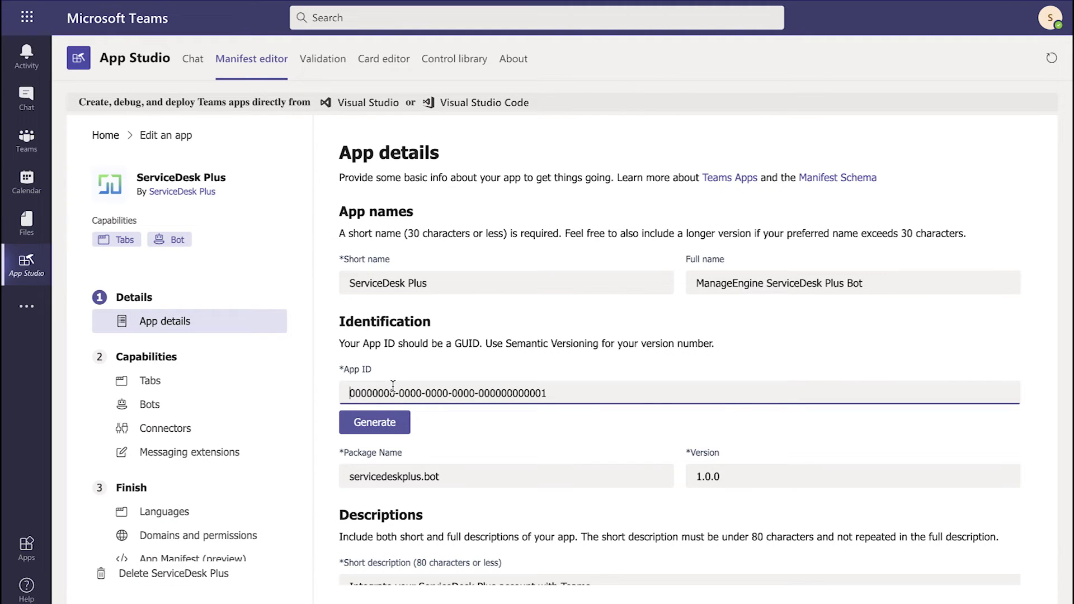
pyautogui.hotkey('ctrl', 'a')
pyautogui.hotkey('ctrl', 'v')
pyautogui.click(501, 430)
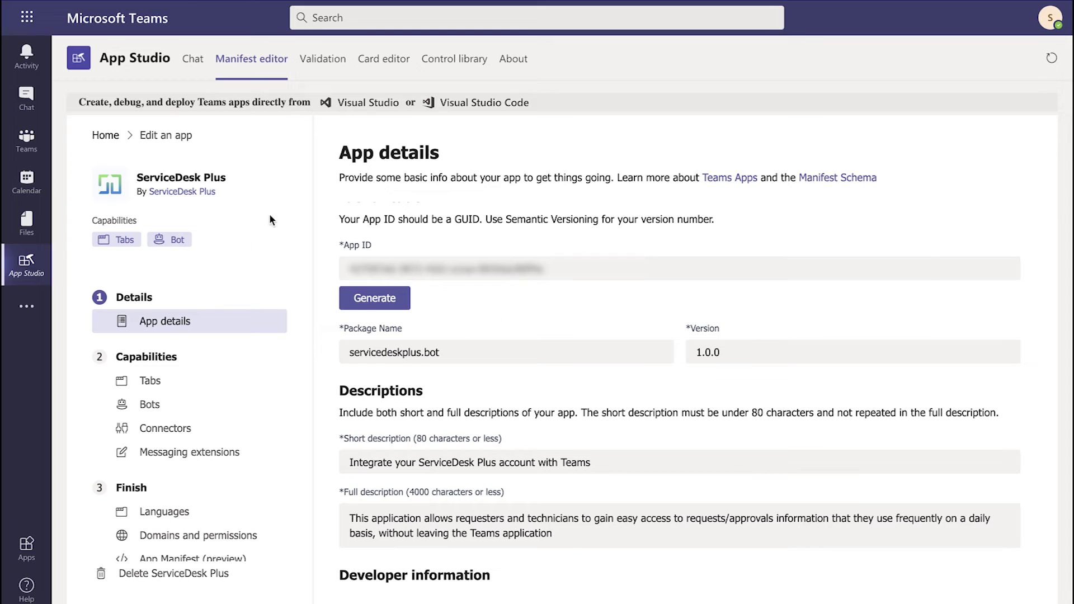
# Download the ServiceDesk Plus app package from the Test and Distribute page
pyautogui.scroll(-1, 206, 332)
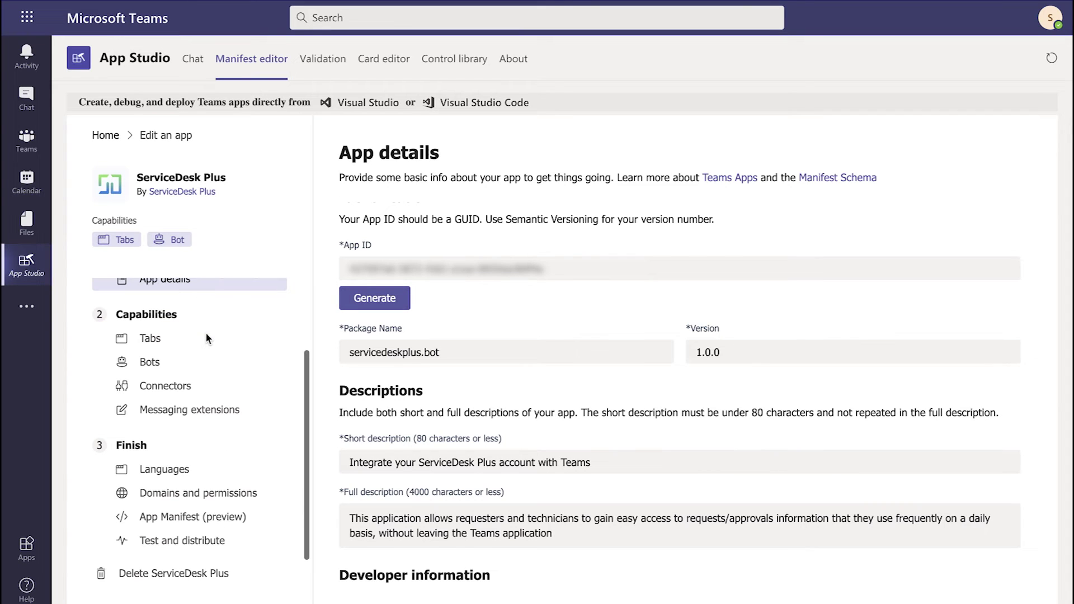
pyautogui.click(208, 547)
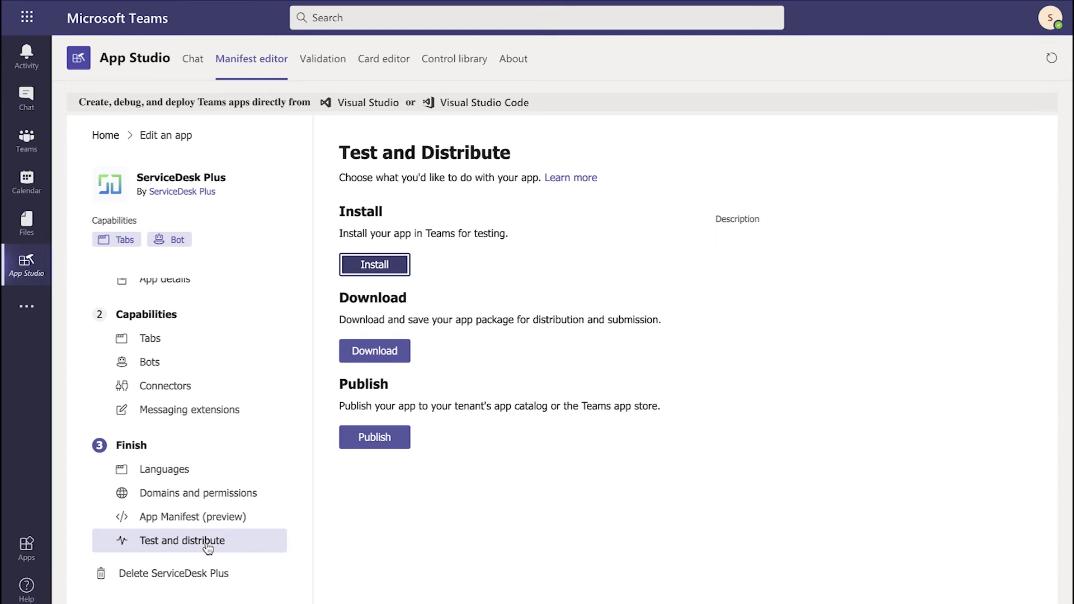
pyautogui.click(395, 352)
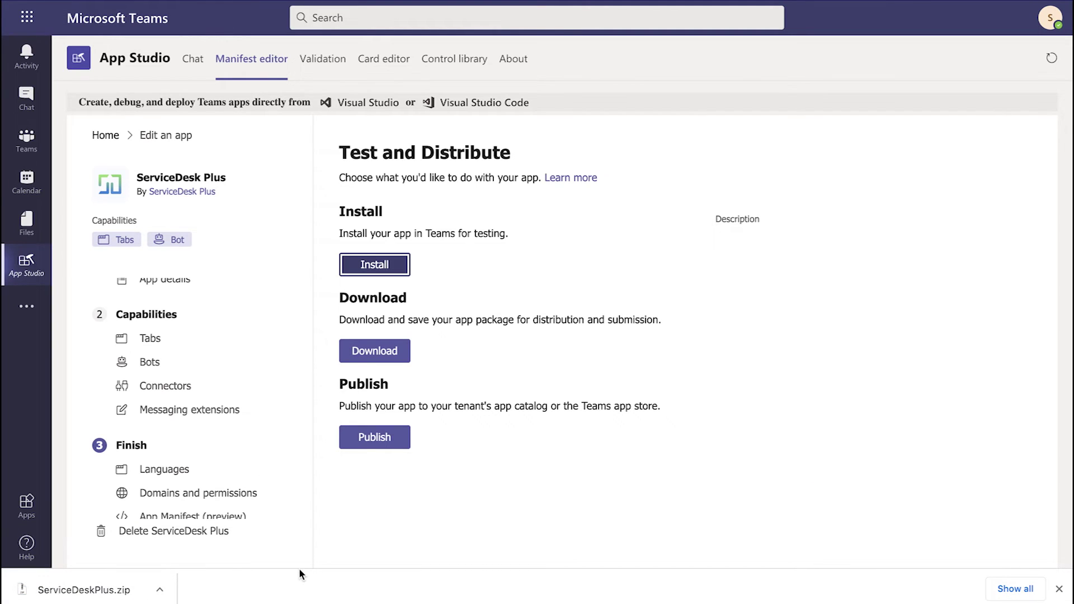
# Upload ServiceDeskPlus.zip from Downloads to Teams as a custom app for the sdpbot organization
pyautogui.click(26, 503)
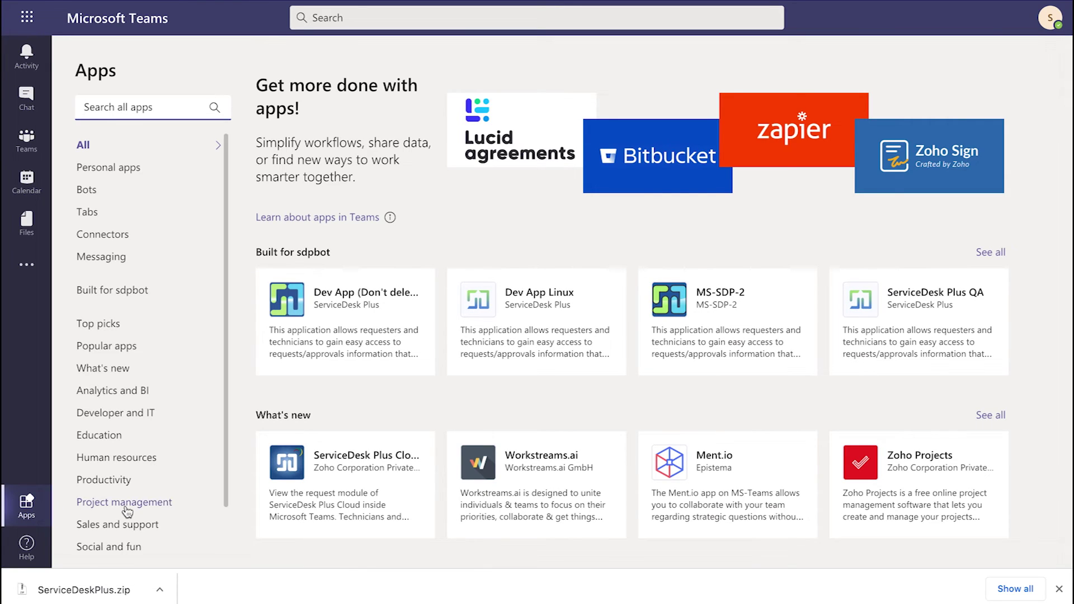
pyautogui.scroll(-1, 135, 517)
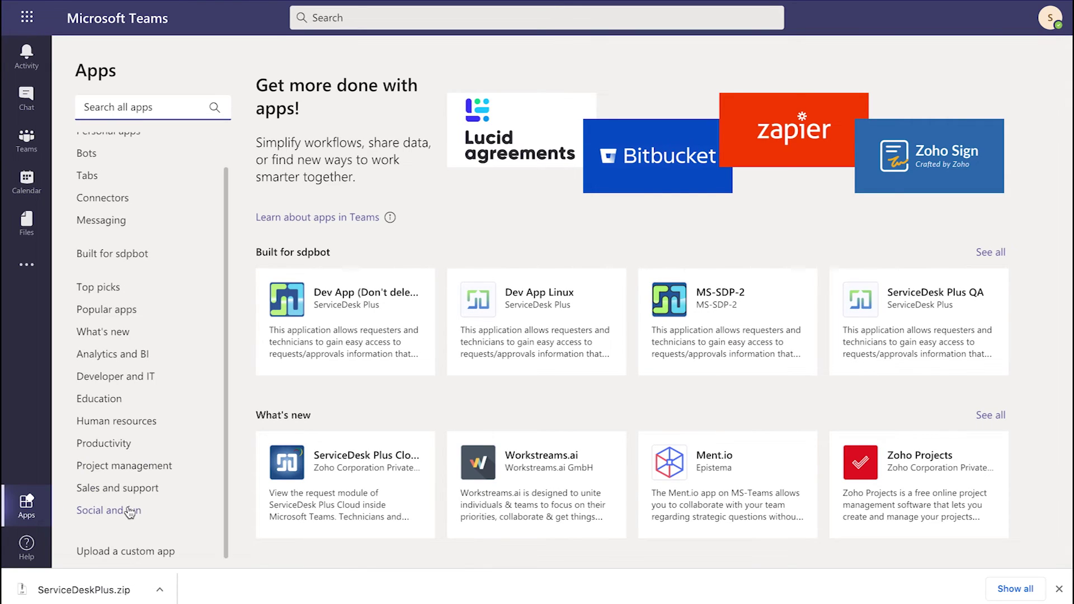
pyautogui.click(137, 553)
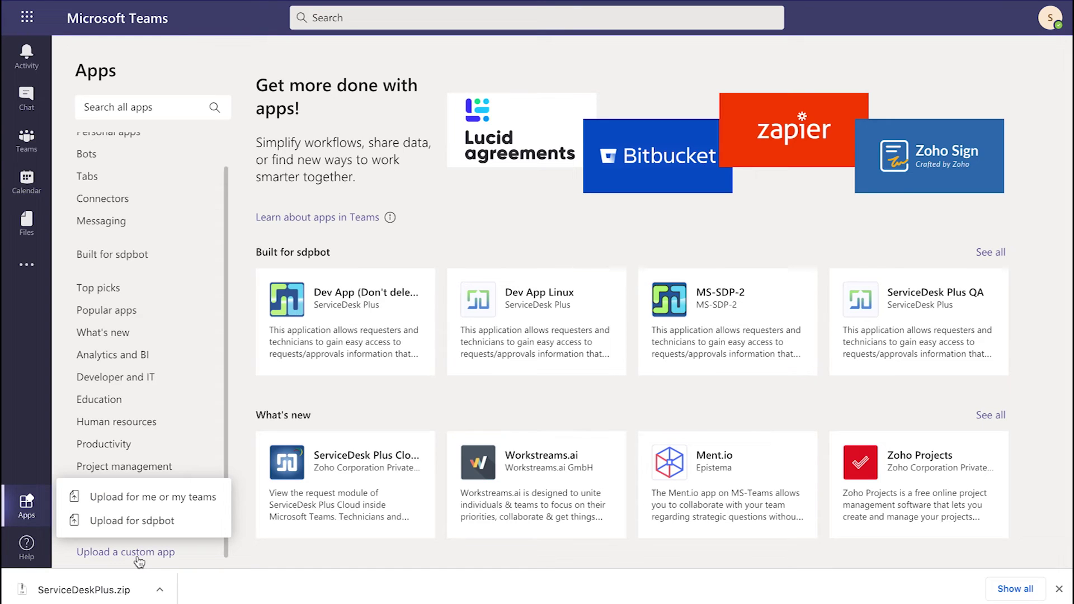
pyautogui.click(150, 525)
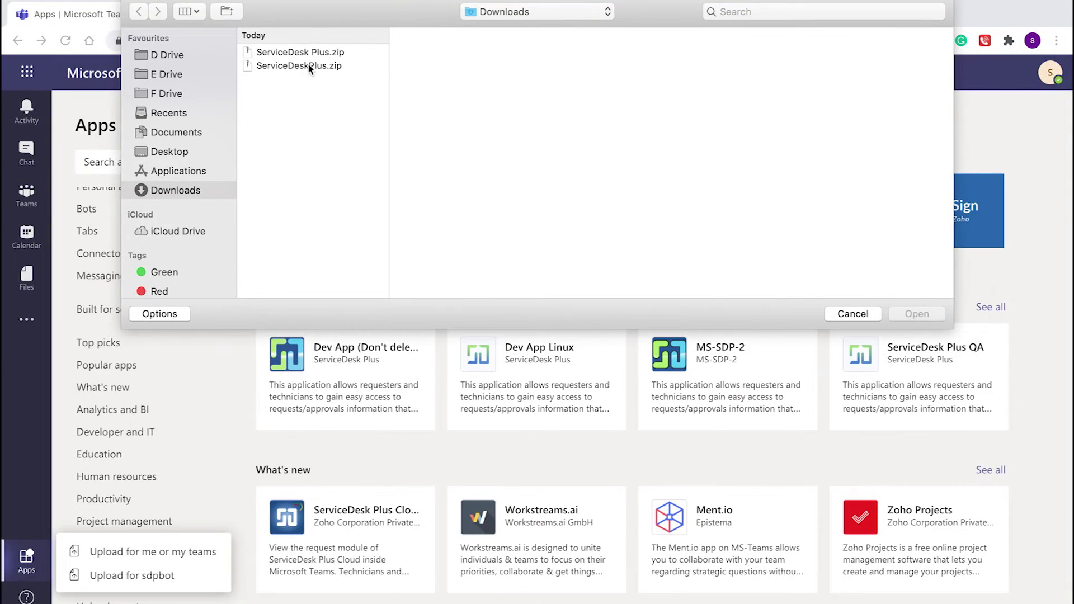
pyautogui.click(308, 65)
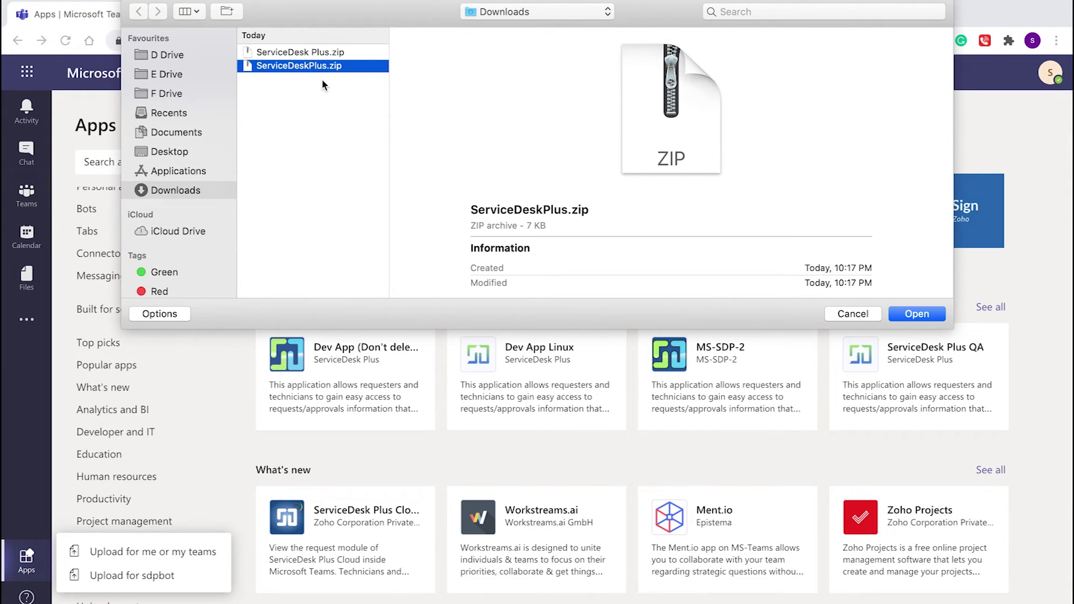
pyautogui.click(903, 317)
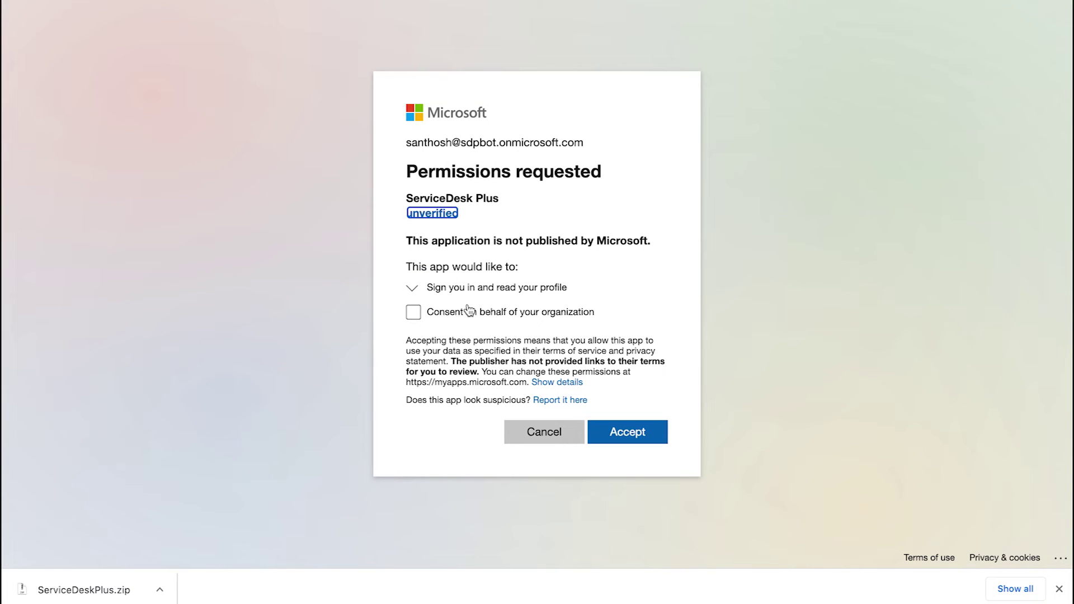
# Accept the permissions requested by ServiceDesk Plus with consent on behalf of the organization, and close the authorization page
pyautogui.click(413, 311)
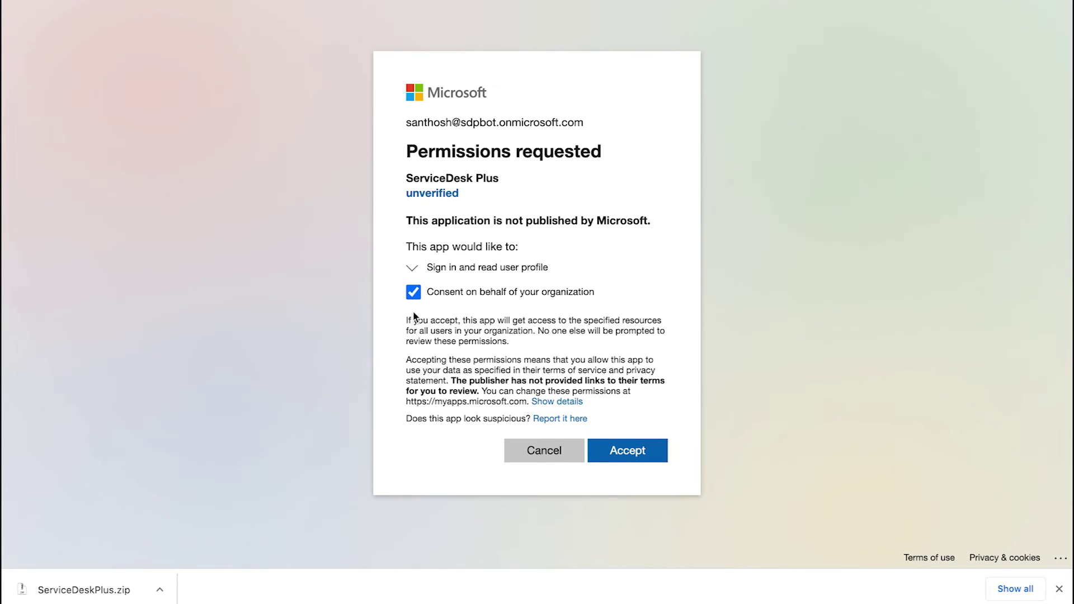
pyautogui.click(641, 453)
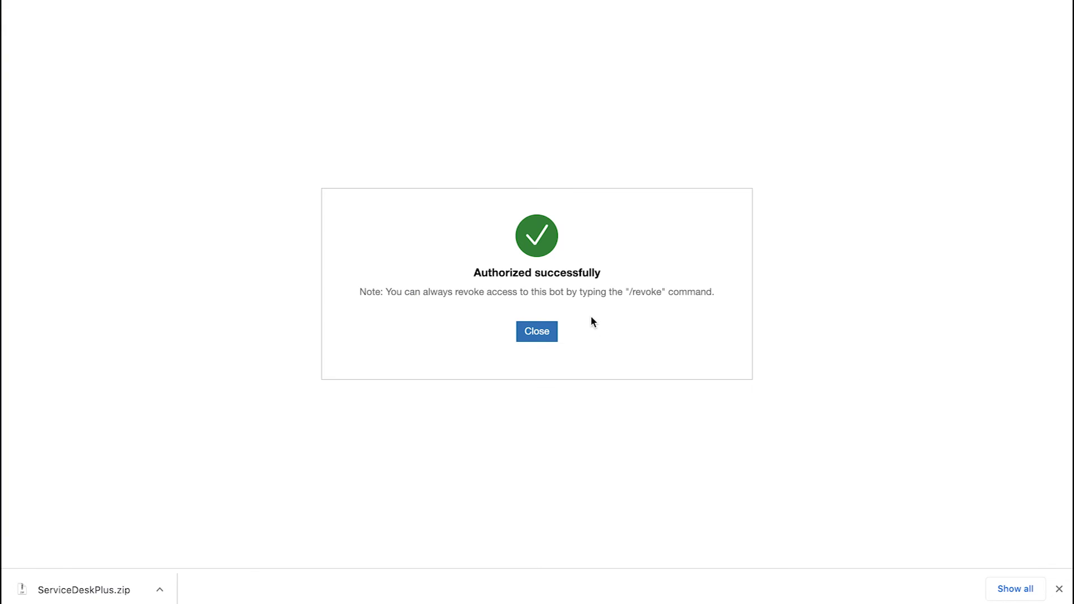
pyautogui.click(534, 336)
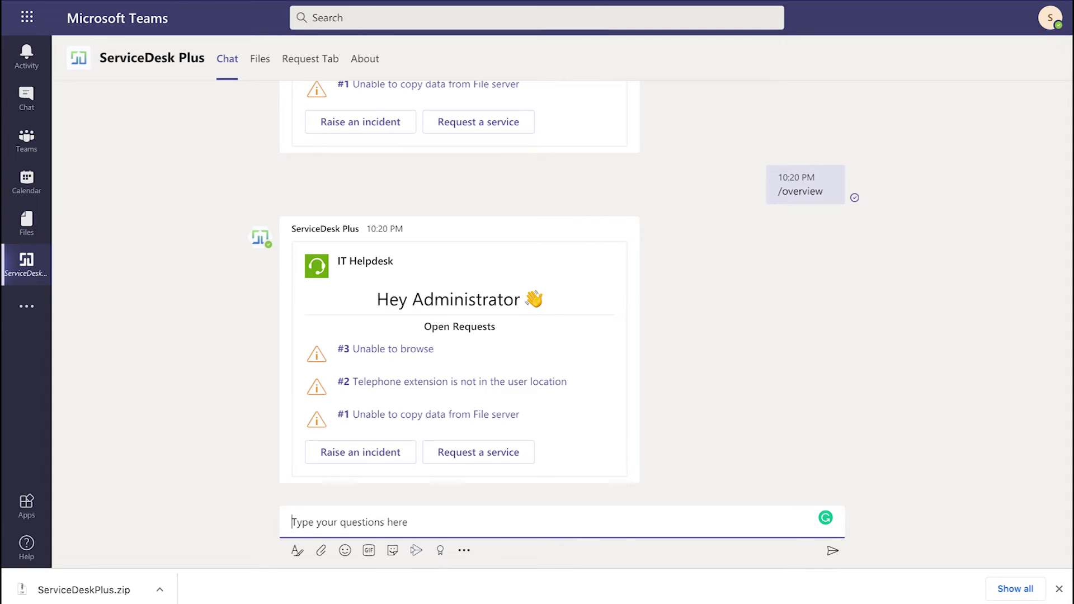
# Send /Overview to the ServiceDesk Plus bot and consult the Supported Bot Commands section of the integration guide
pyautogui.write('/Overview')
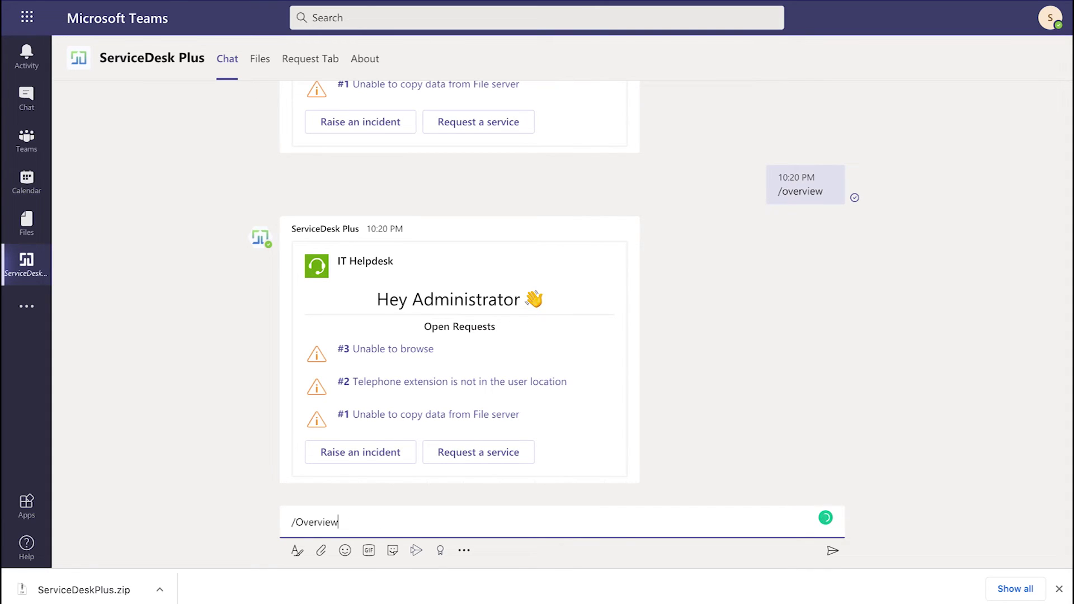
pyautogui.press('Return')
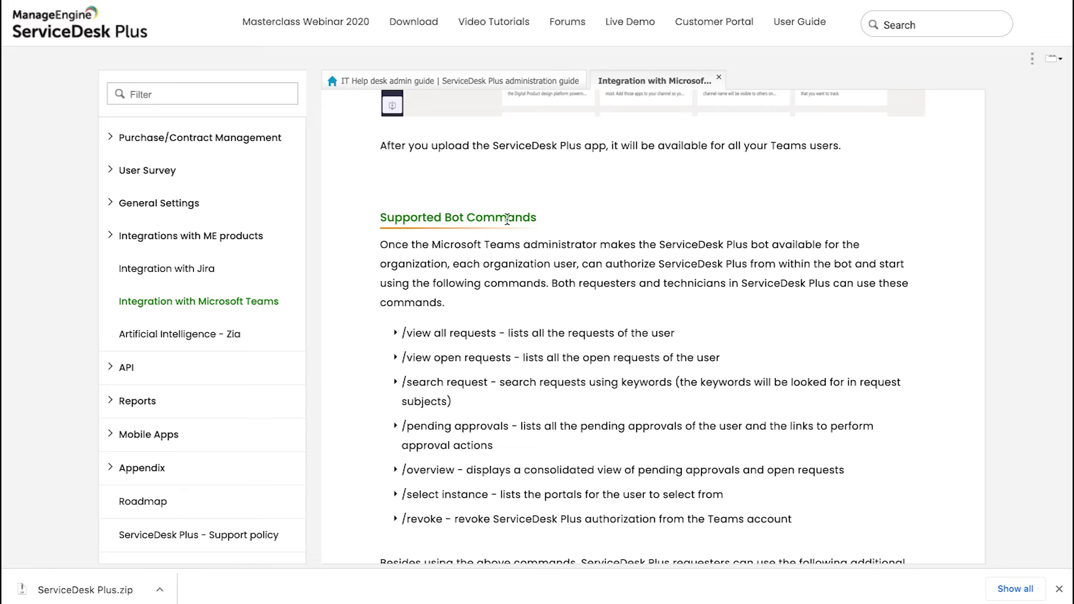
pyautogui.scroll(-2, 554, 347)
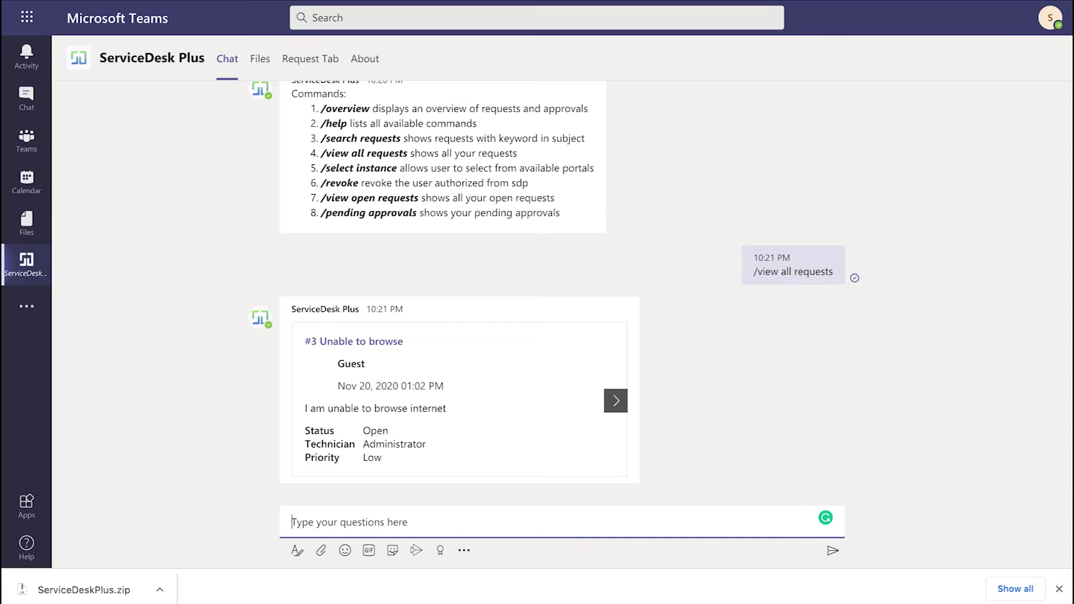
# Page through the request cards in the bot's reply to /view all requests and review the commands it lists
pyautogui.click(615, 401)
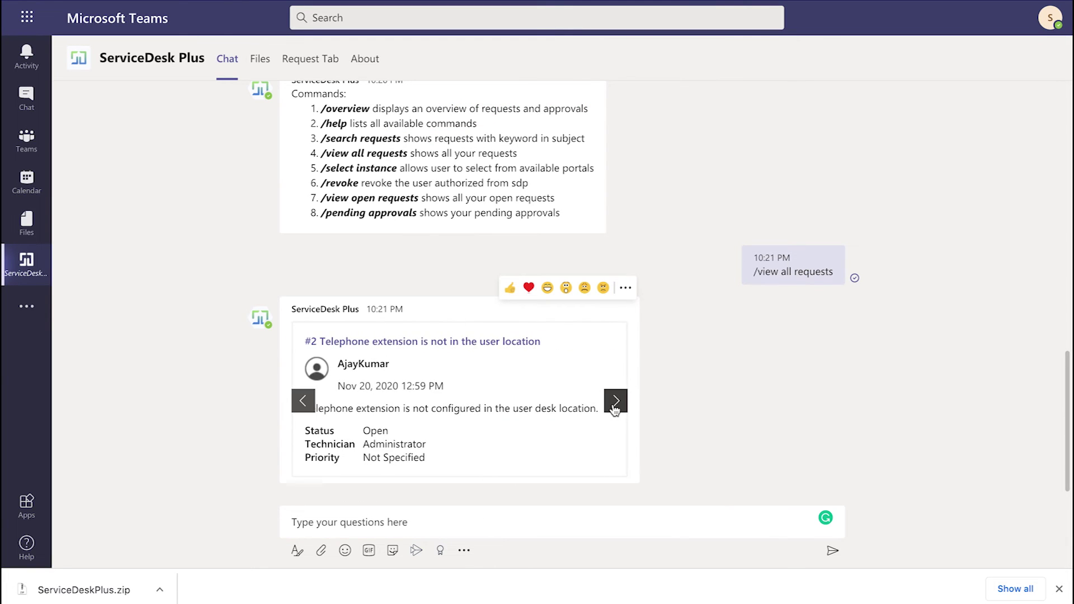
pyautogui.click(615, 407)
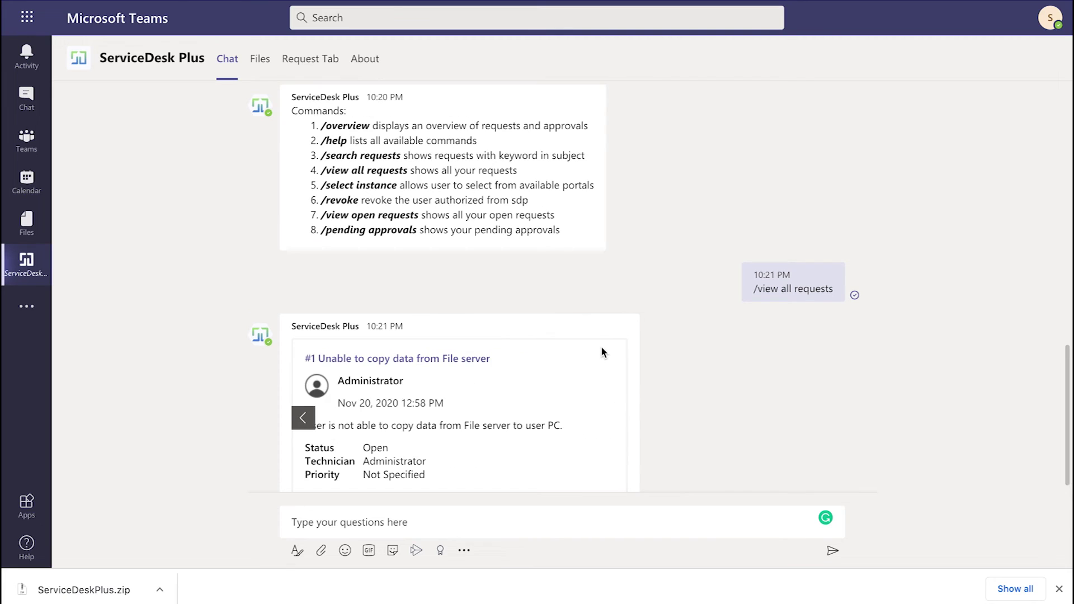
pyautogui.scroll(3, 602, 349)
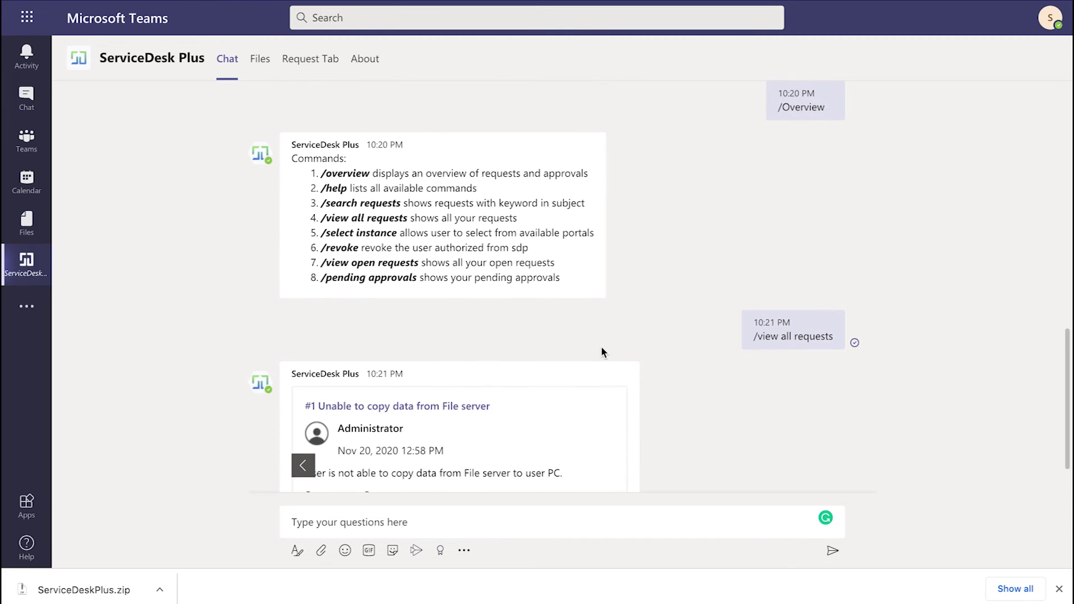
# Send /select instance to the ServiceDesk Plus bot and choose the IT Helpdesk instance
pyautogui.scroll(-1, 602, 349)
pyautogui.click(379, 516)
pyautogui.write('/select instance')
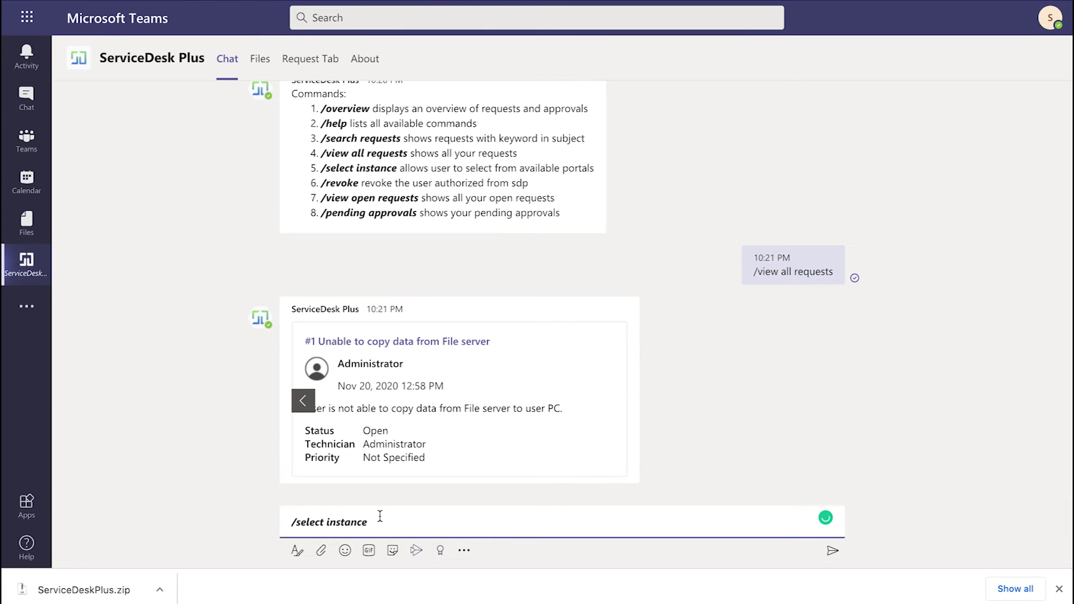
pyautogui.press('Return')
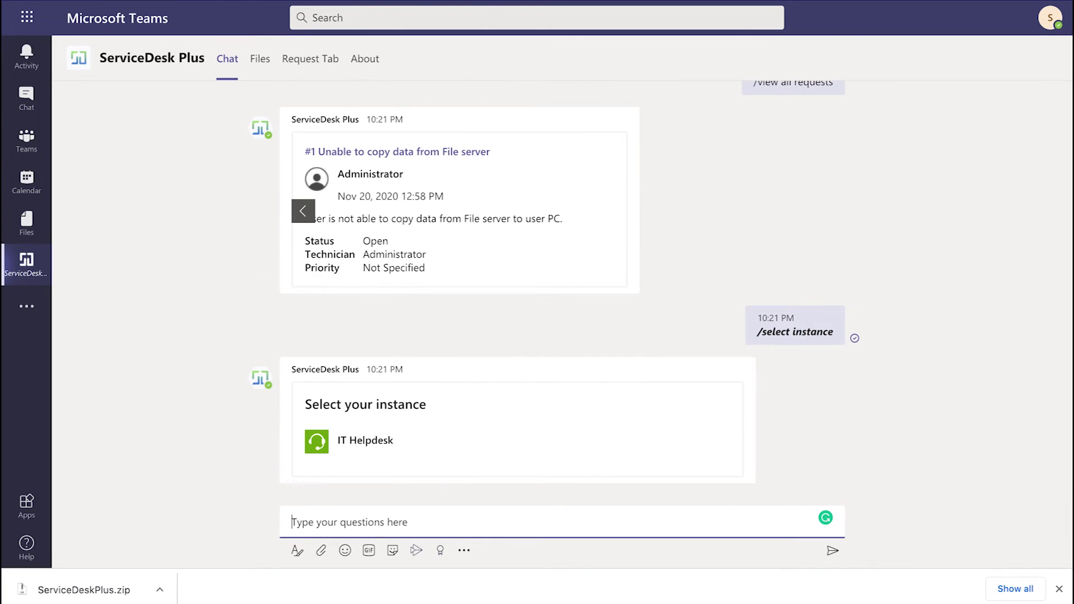
pyautogui.click(484, 443)
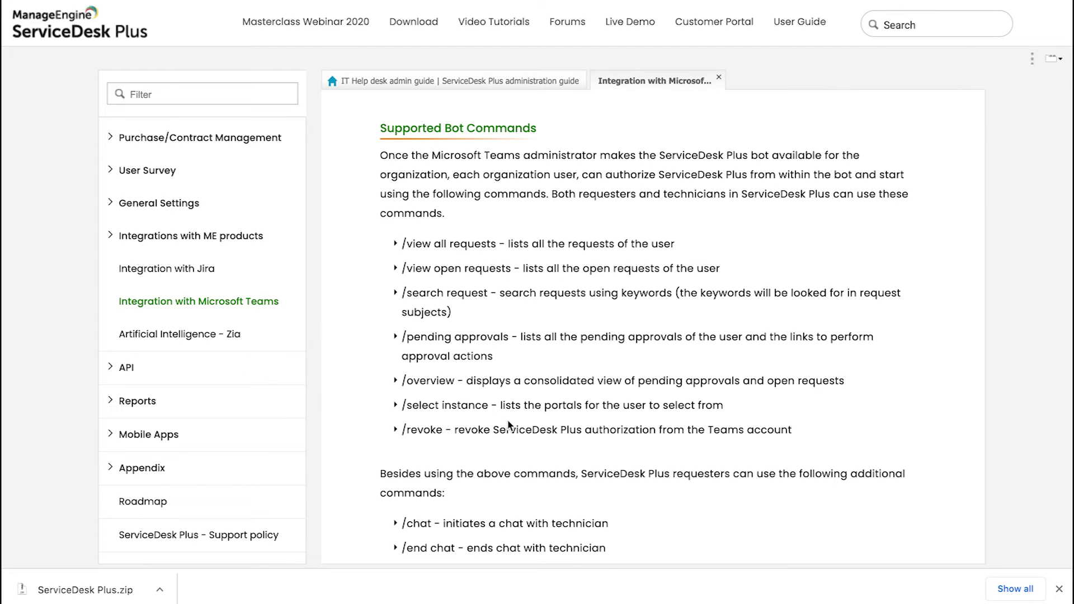
# Read the additional requester commands for technician chat in the Microsoft Teams integration guide
pyautogui.scroll(-1, 510, 425)
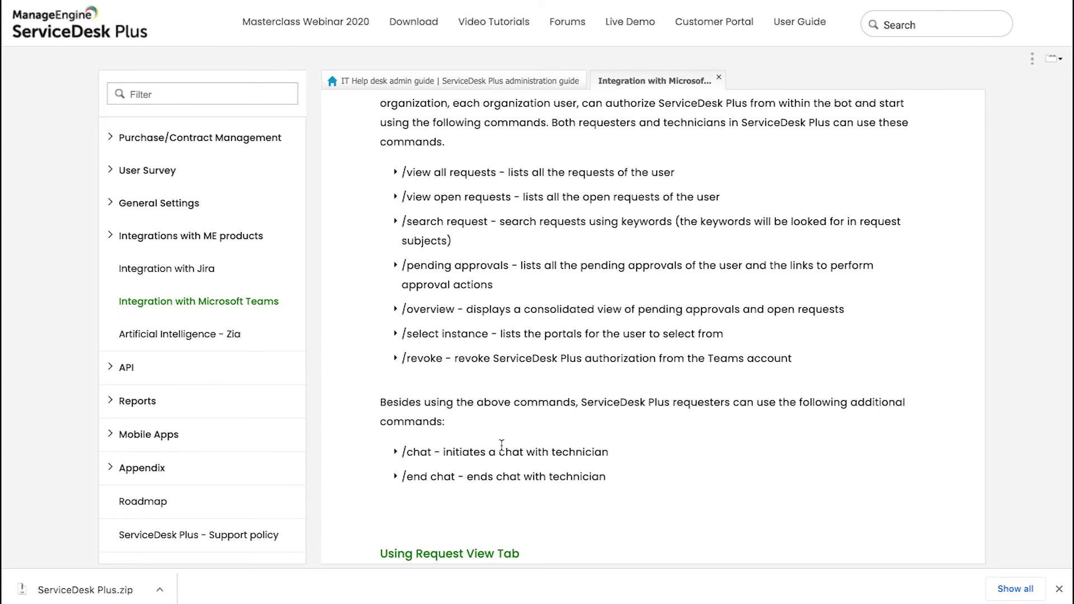
pyautogui.scroll(-1, 503, 444)
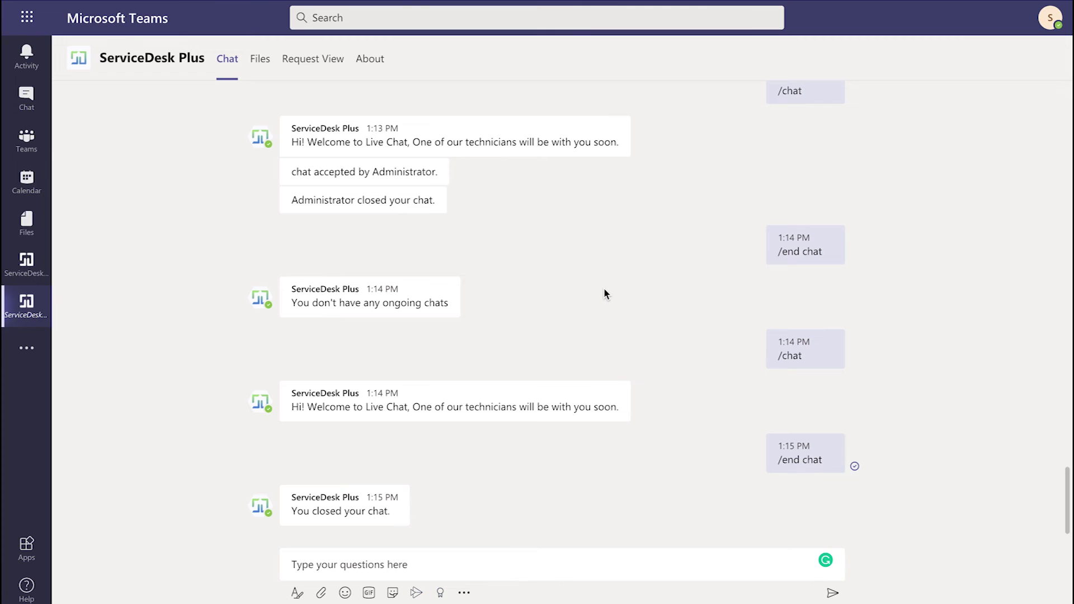
# Send /chat to the ServiceDesk Plus bot to request a live chat with a technician
pyautogui.click(376, 562)
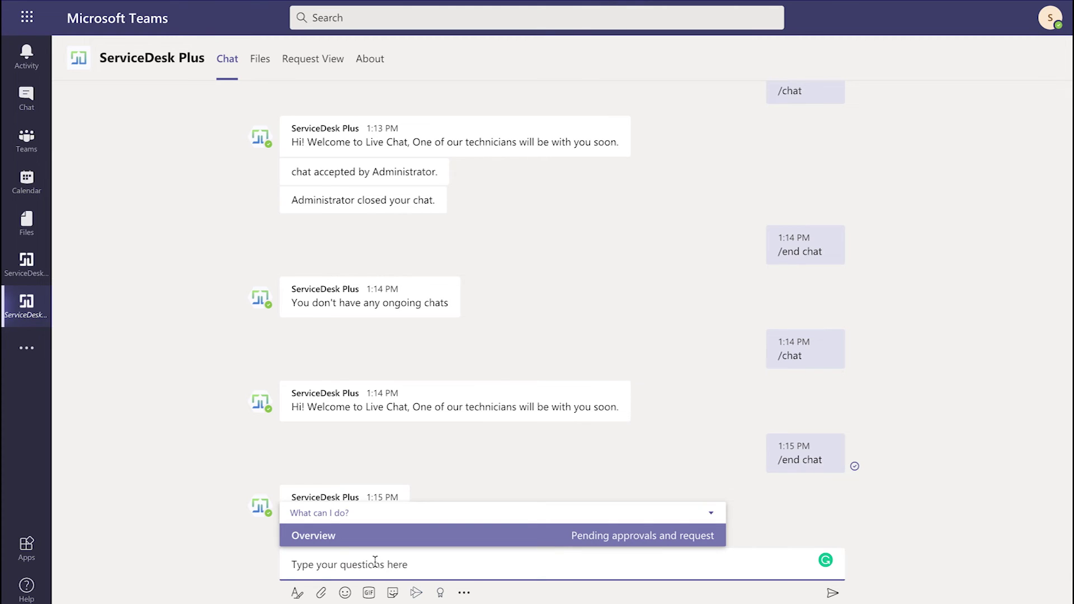
pyautogui.write('/chat')
pyautogui.press('Return')
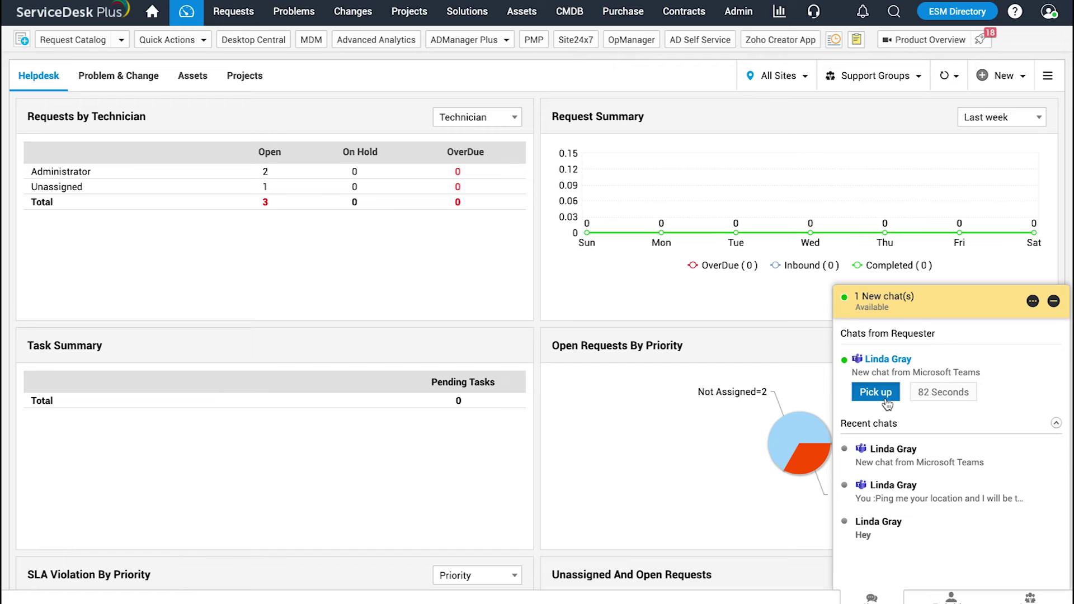
# In the ServiceDesk Plus web console, pick up the new Teams chat and greet the requester by name, asking "how can I help you"
pyautogui.click(876, 392)
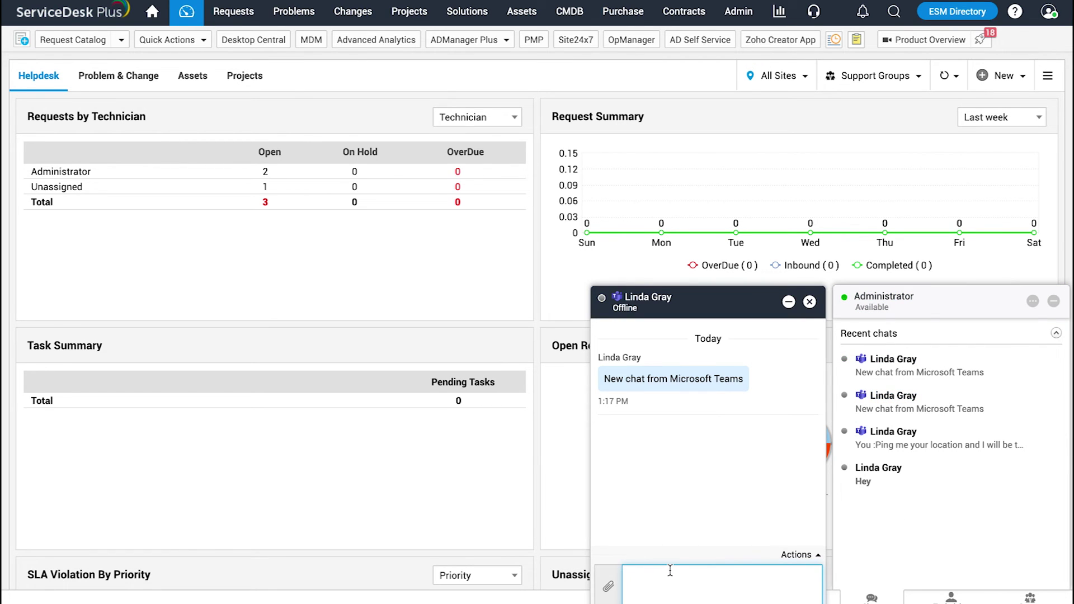
pyautogui.write('Hi Linda how can I help you')
pyautogui.press('Return')
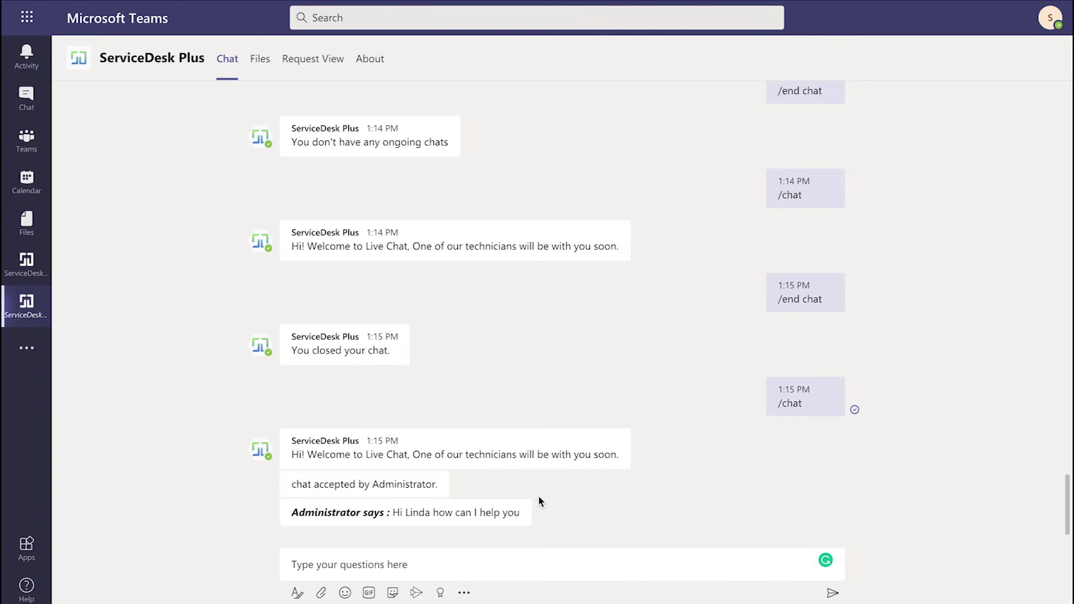
# Switch to Microsoft Teams and answer the technician in the bot chat with "I need new software"
pyautogui.click(373, 559)
pyautogui.write('I need new ')
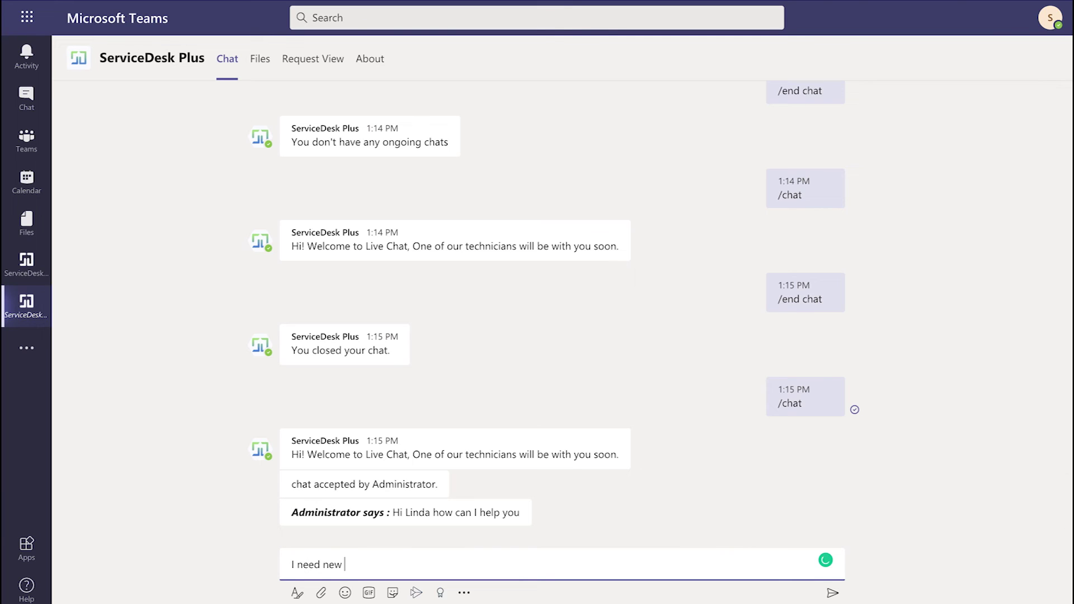
pyautogui.write('software')
pyautogui.press('Return')
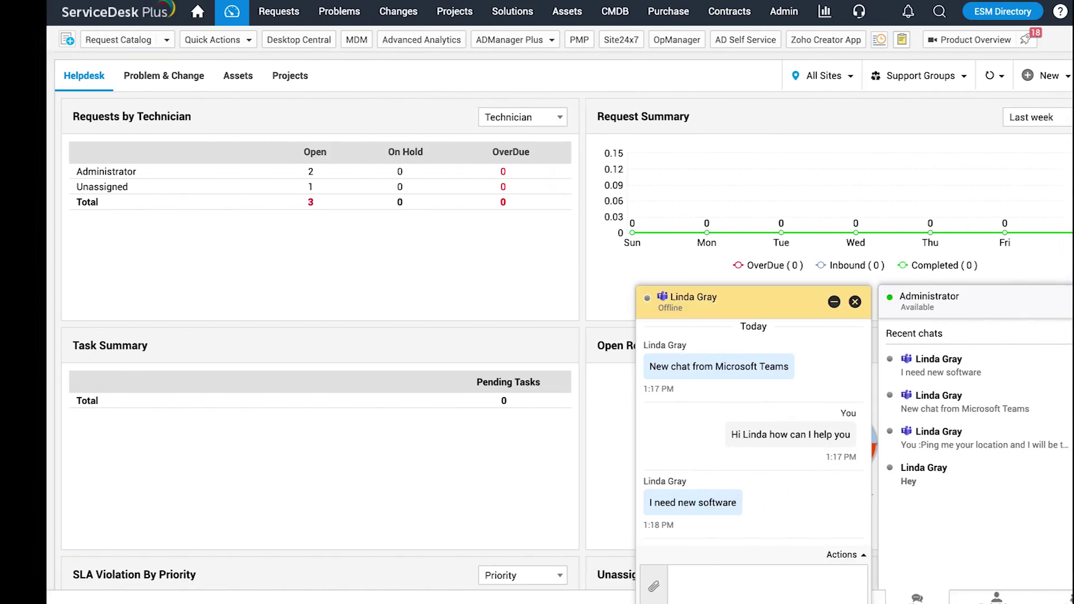
# As the technician in ServiceDesk Plus, reply to the requester's chat with "I will initiate a service request . Thank you"
pyautogui.click(714, 571)
pyautogui.write('I will')
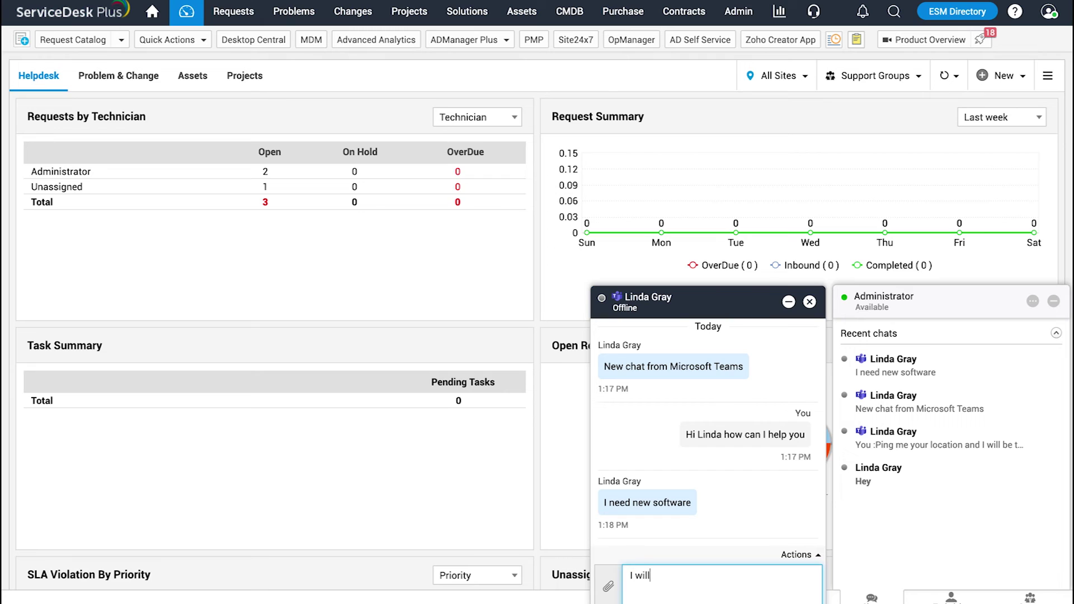
pyautogui.write(' initiate a service request . Thank you')
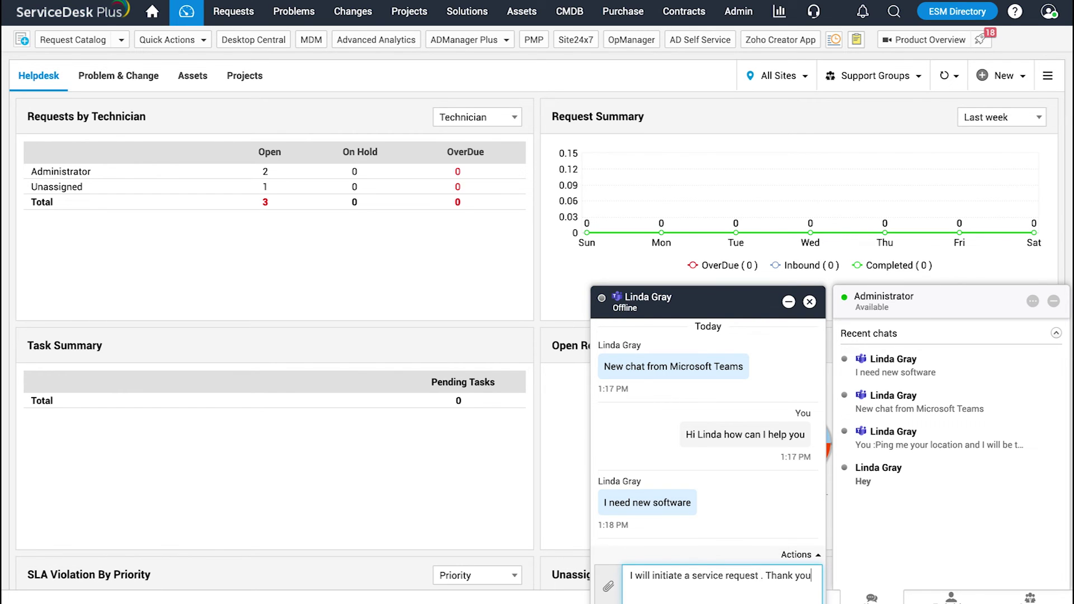
pyautogui.press('Return')
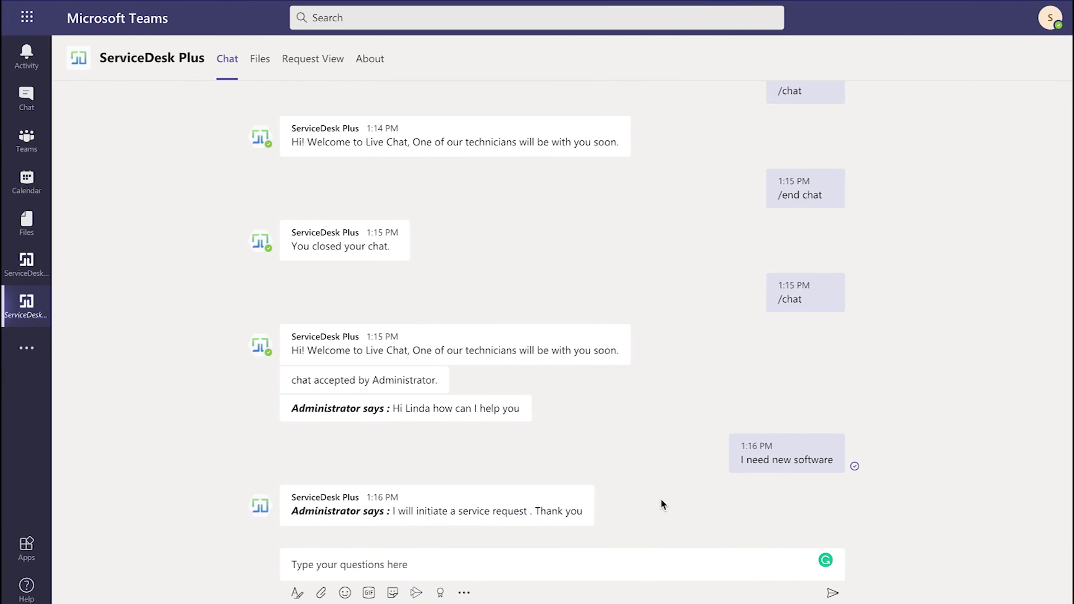
# Back in the Teams bot chat, send "thank you" and end the technician chat with /end chat
pyautogui.click(425, 559)
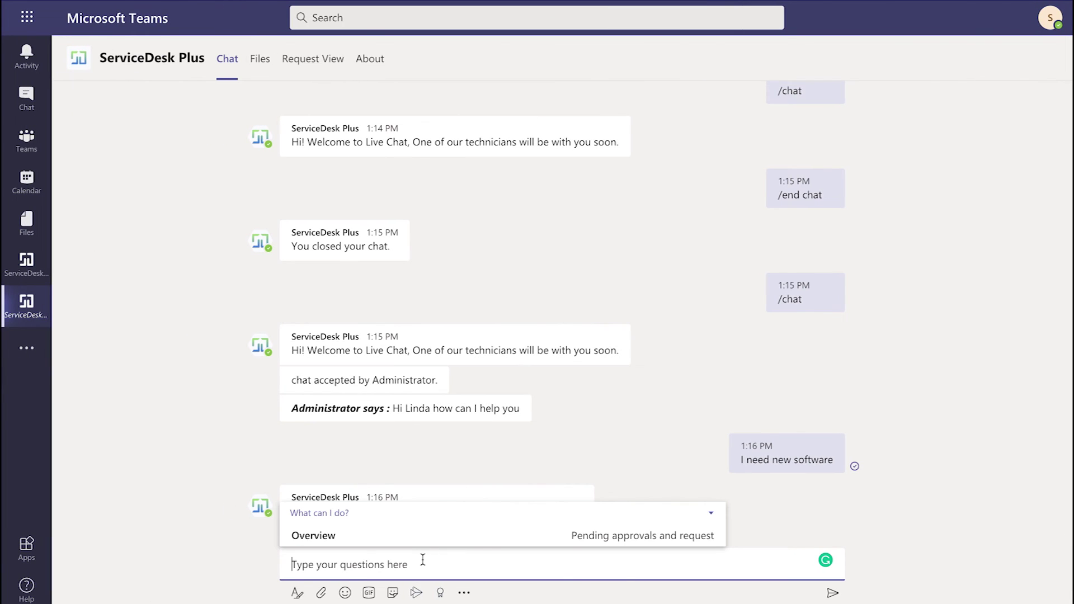
pyautogui.press('Escape')
pyautogui.press('Down')
pyautogui.write('thank you')
pyautogui.press('Return')
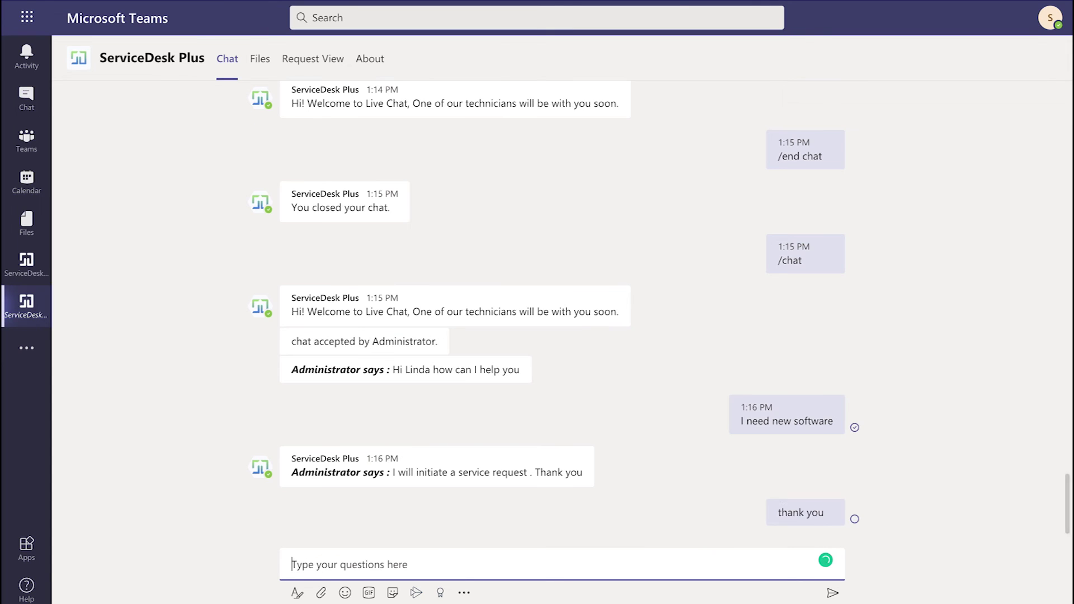
pyautogui.write('/end chat')
pyautogui.press('Return')
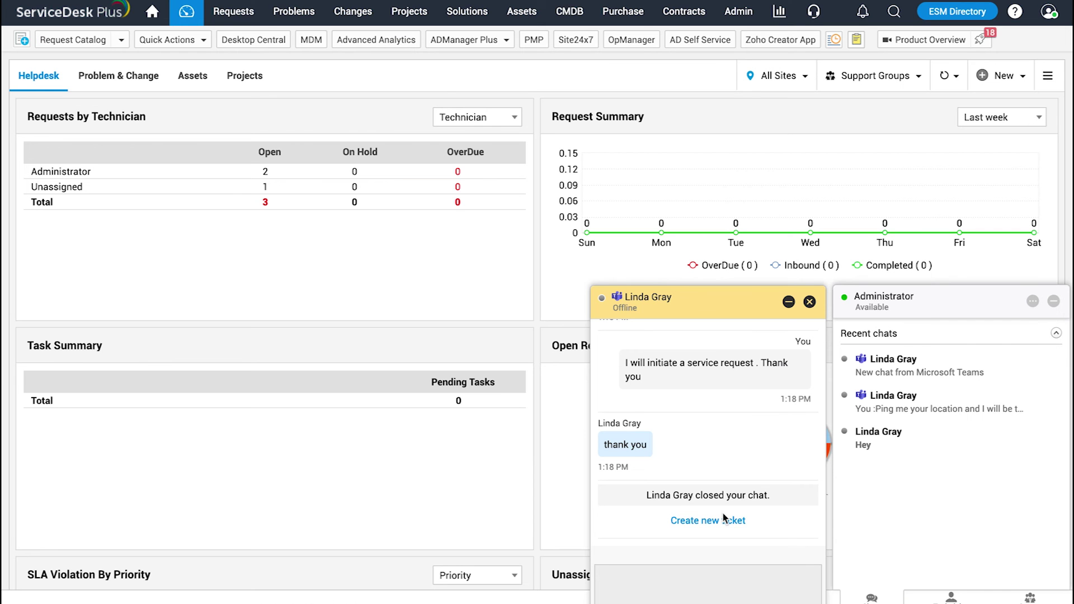
# From the closed chat in ServiceDesk Plus, create a new ticket as a Service Request with the "Request a software installation" template
pyautogui.click(711, 521)
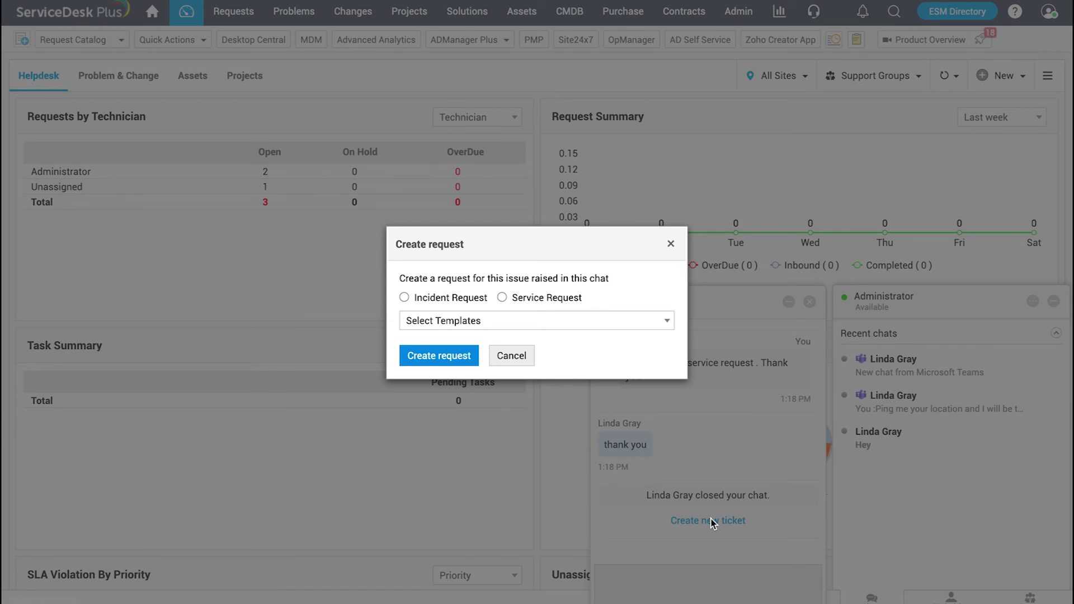
pyautogui.doubleClick(565, 297)
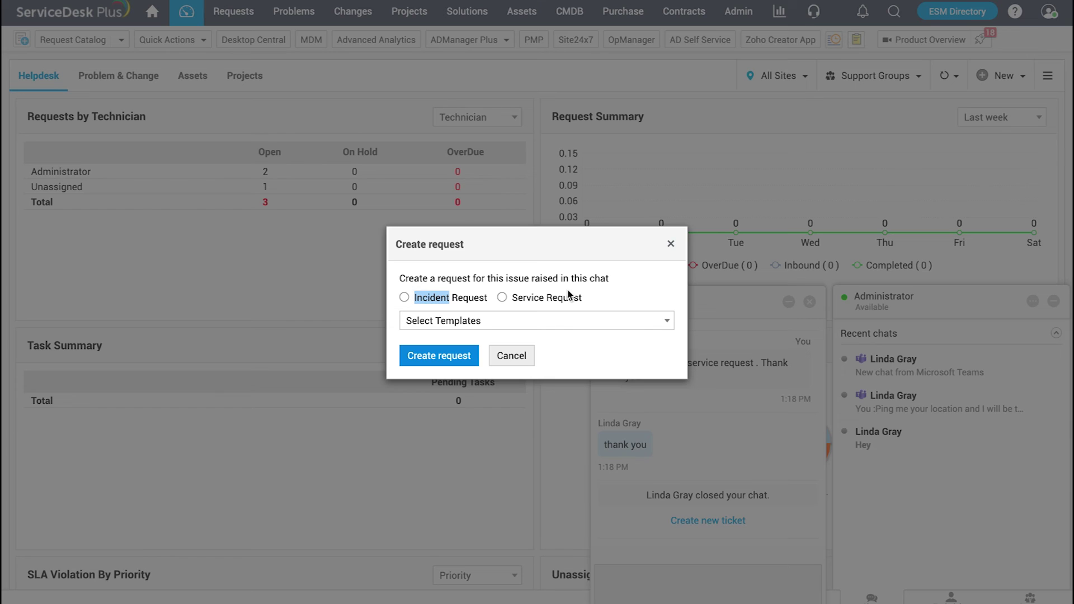
pyautogui.click(558, 299)
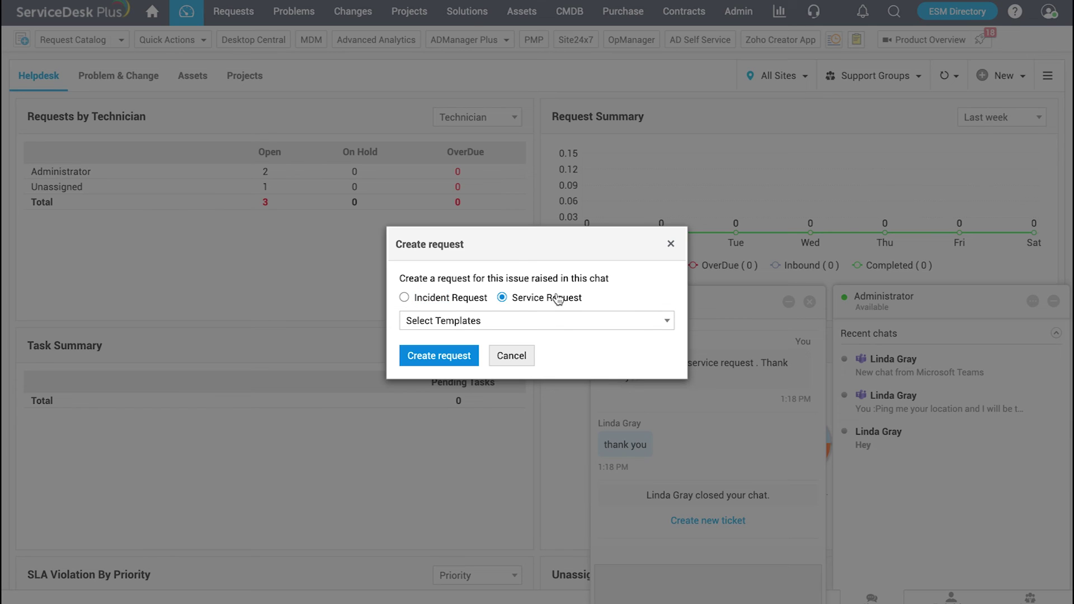
pyautogui.click(541, 321)
pyautogui.write('sof')
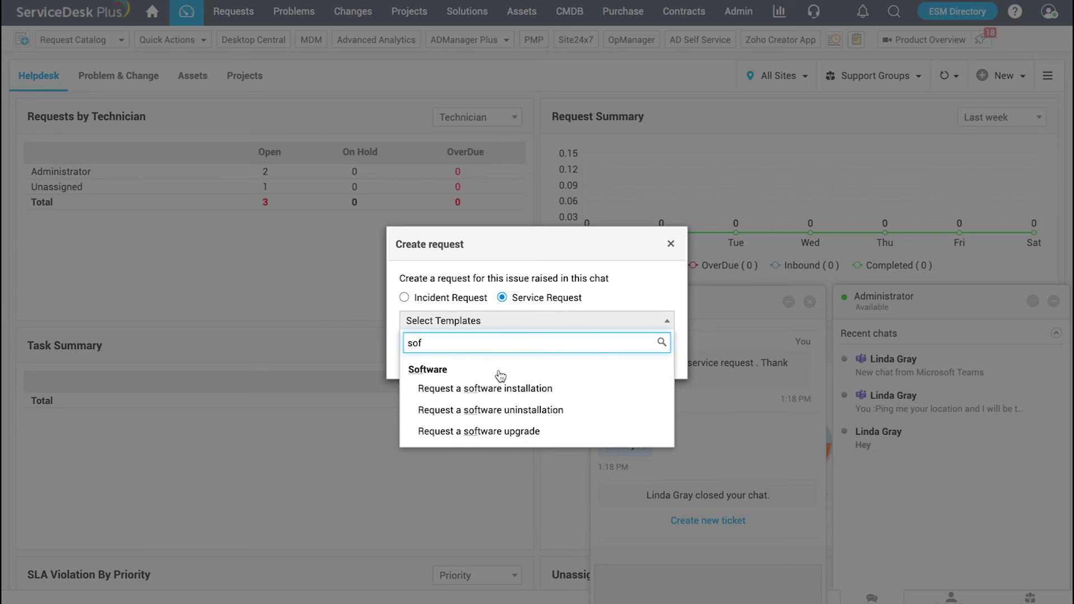
pyautogui.click(495, 388)
pyautogui.click(424, 351)
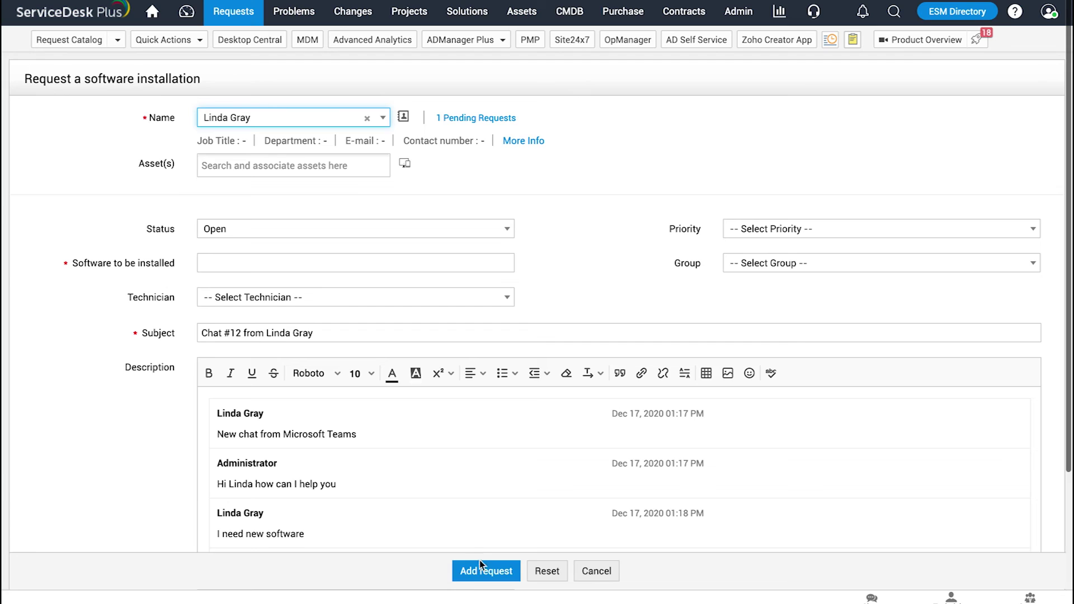
# Fill in Office 2016 as the software to be installed and add the request
pyautogui.click(480, 570)
pyautogui.click(660, 254)
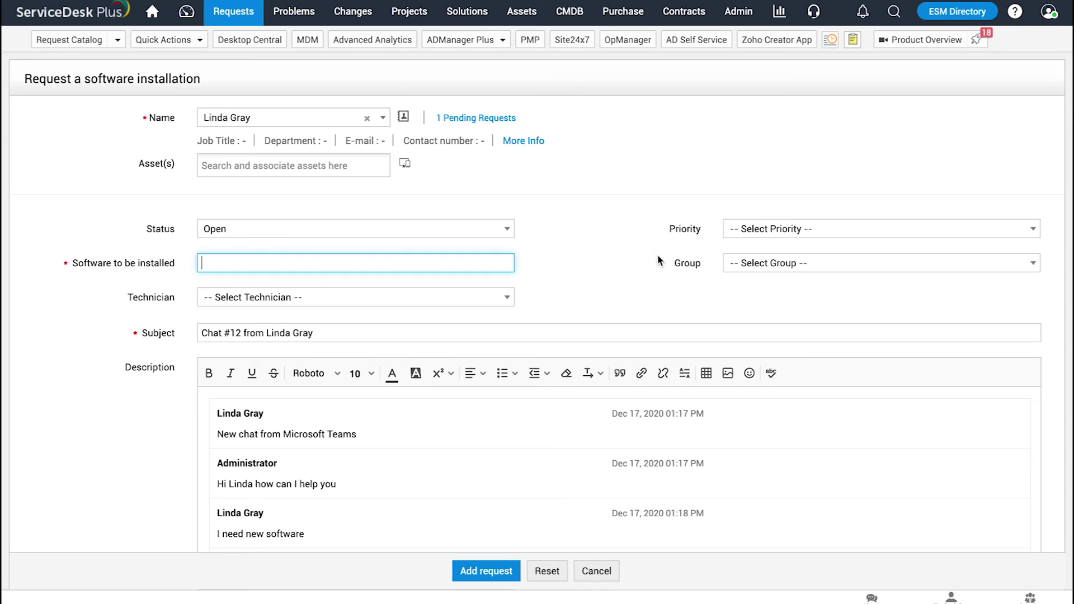
pyautogui.write('Office 2016')
pyautogui.click(460, 581)
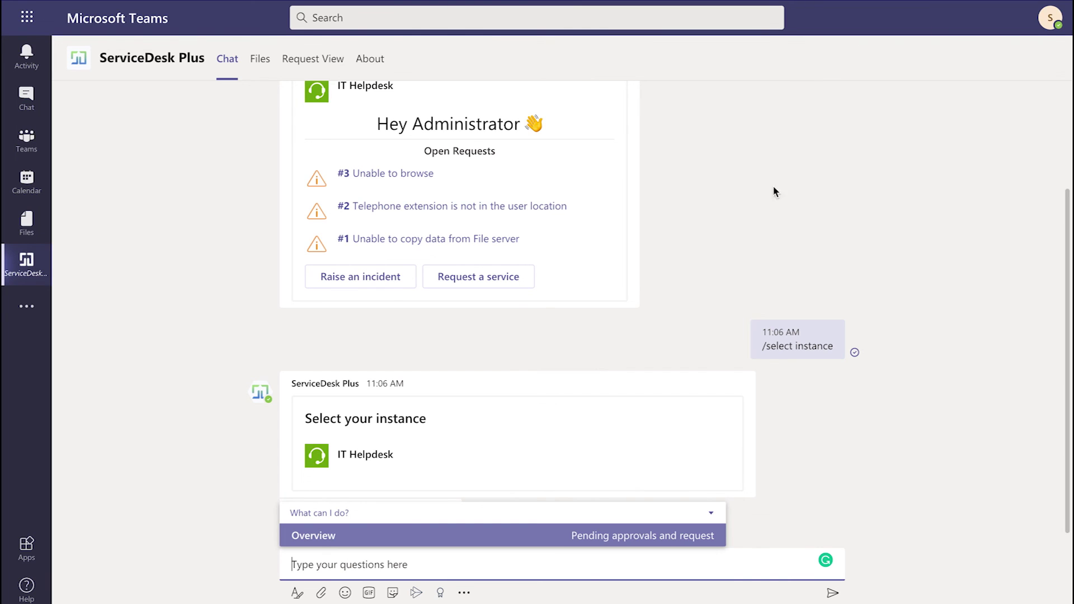
# In the Teams app's Request View, change request #3 "Unable to browse" to Closed and confirm its closure
pyautogui.click(315, 60)
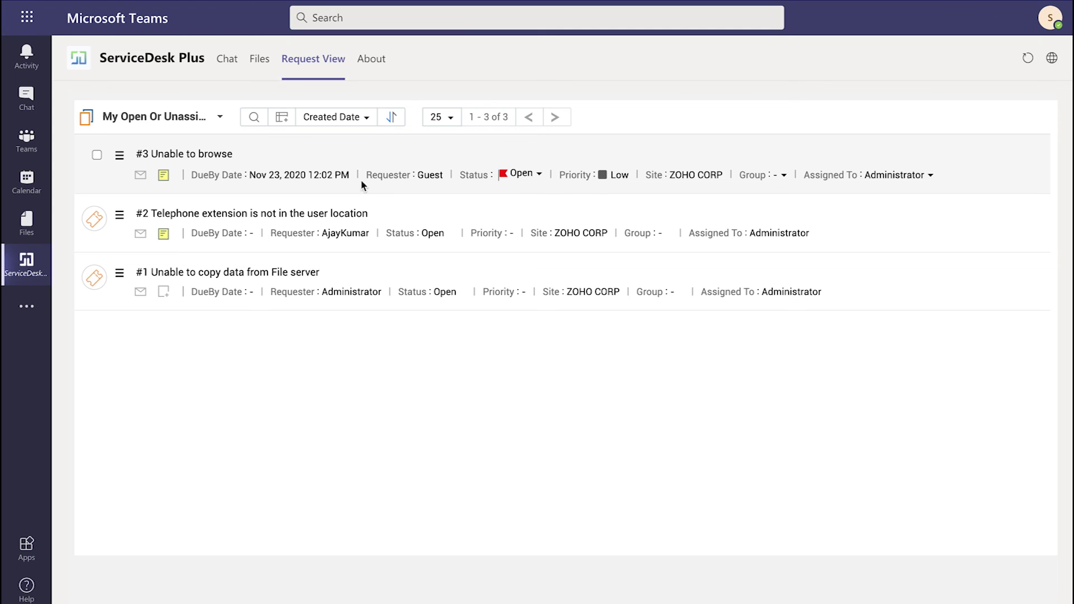
pyautogui.click(539, 178)
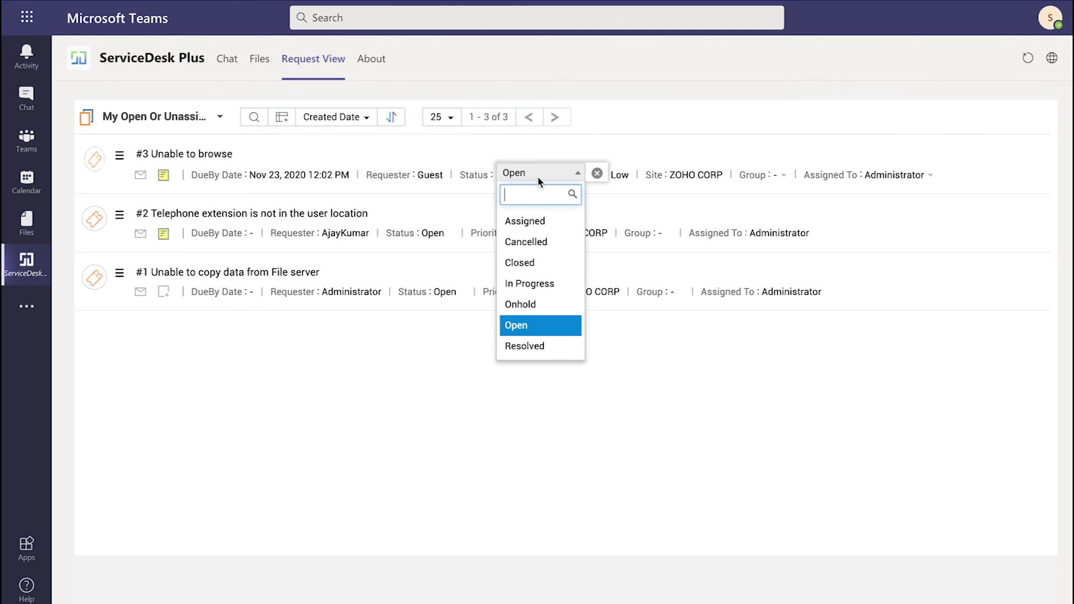
pyautogui.click(533, 264)
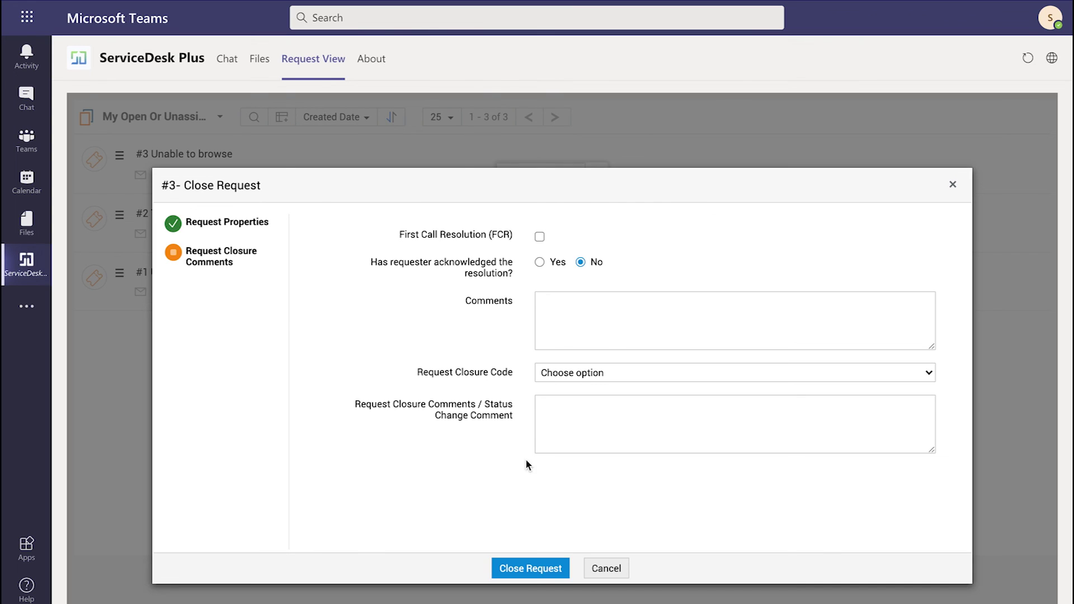
pyautogui.click(530, 567)
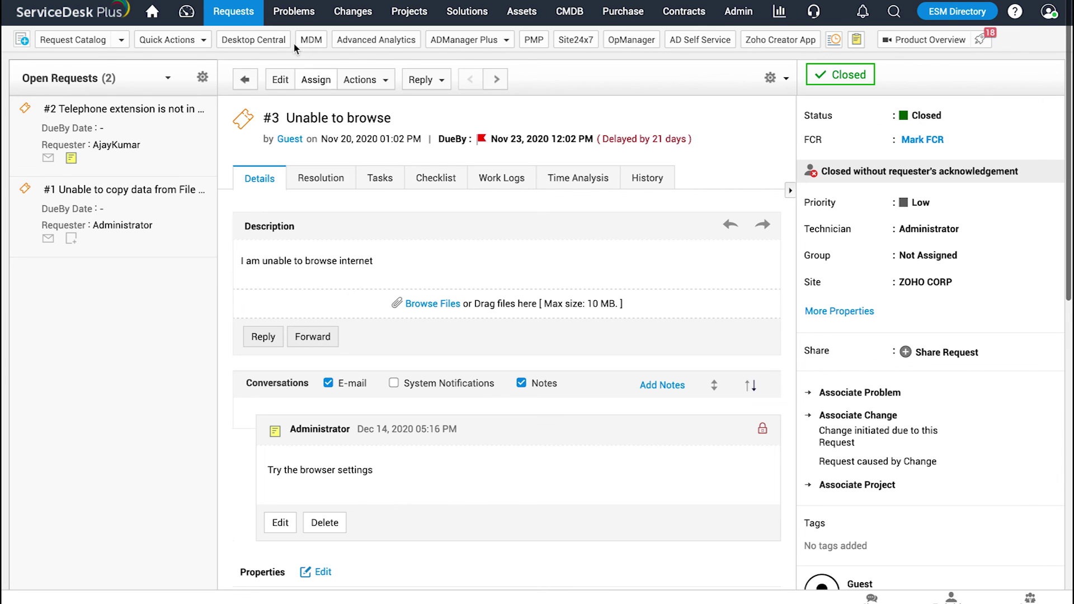
# In the ServiceDesk Plus open requests list, add and save a note on request #1 saying to assign it to the named technician
pyautogui.click(236, 12)
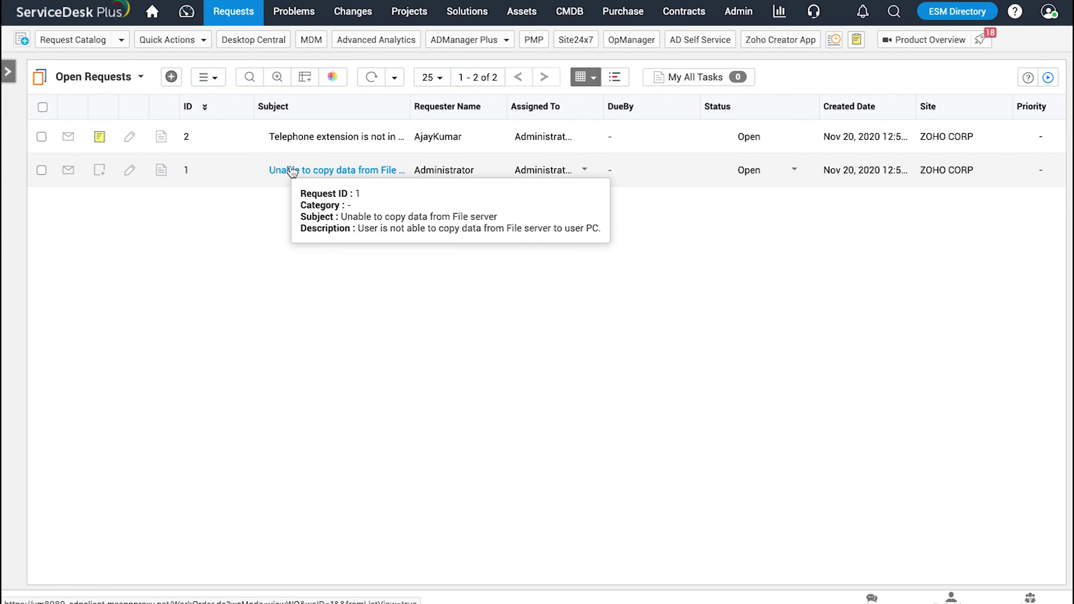
pyautogui.moveTo(318, 143)
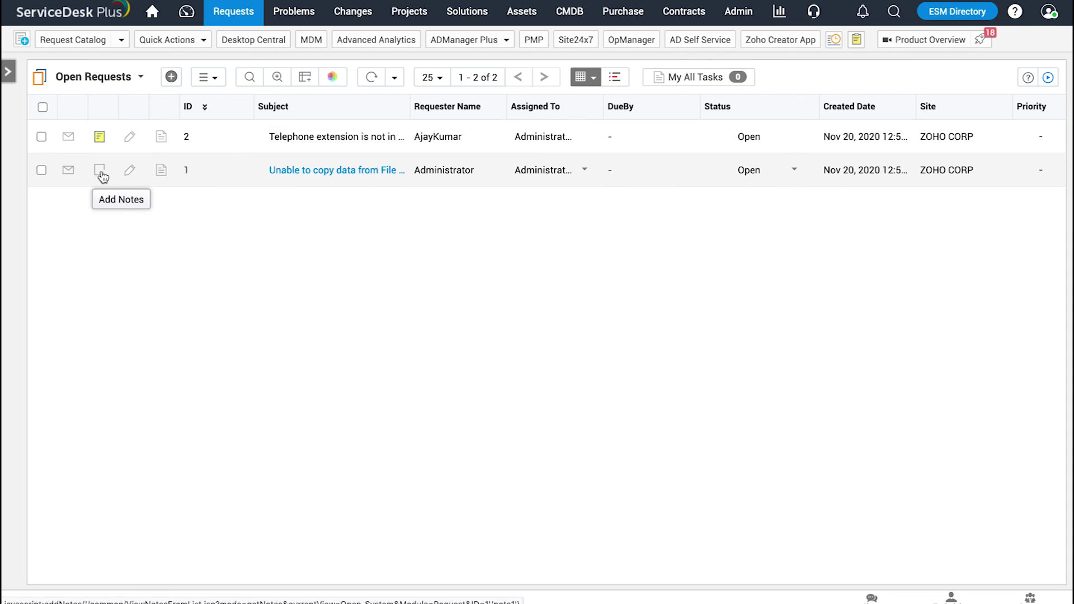
pyautogui.click(100, 172)
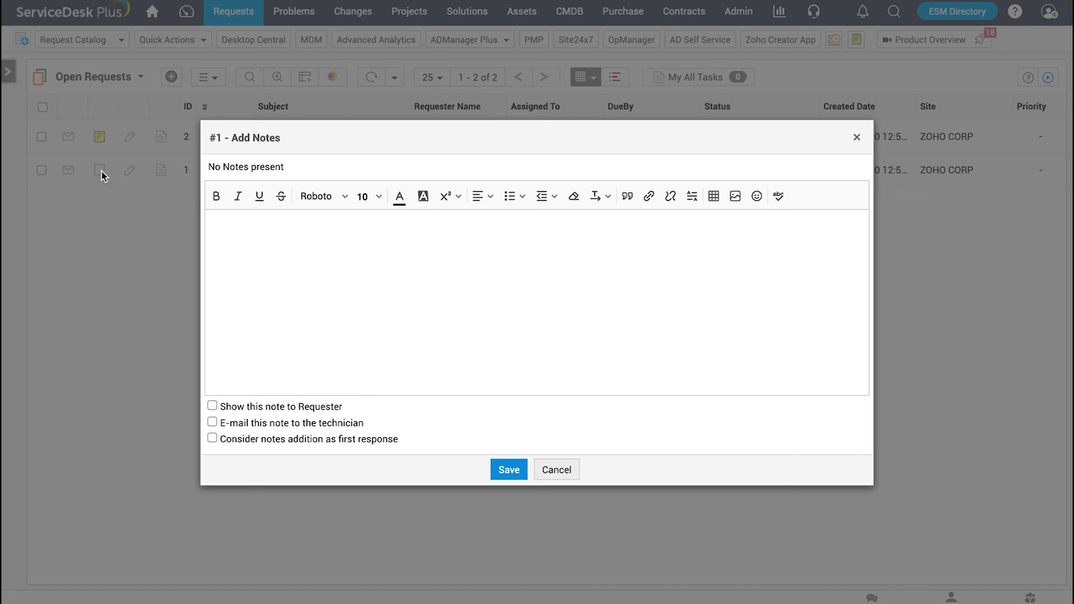
pyautogui.click(292, 340)
pyautogui.write('Assign to Anya')
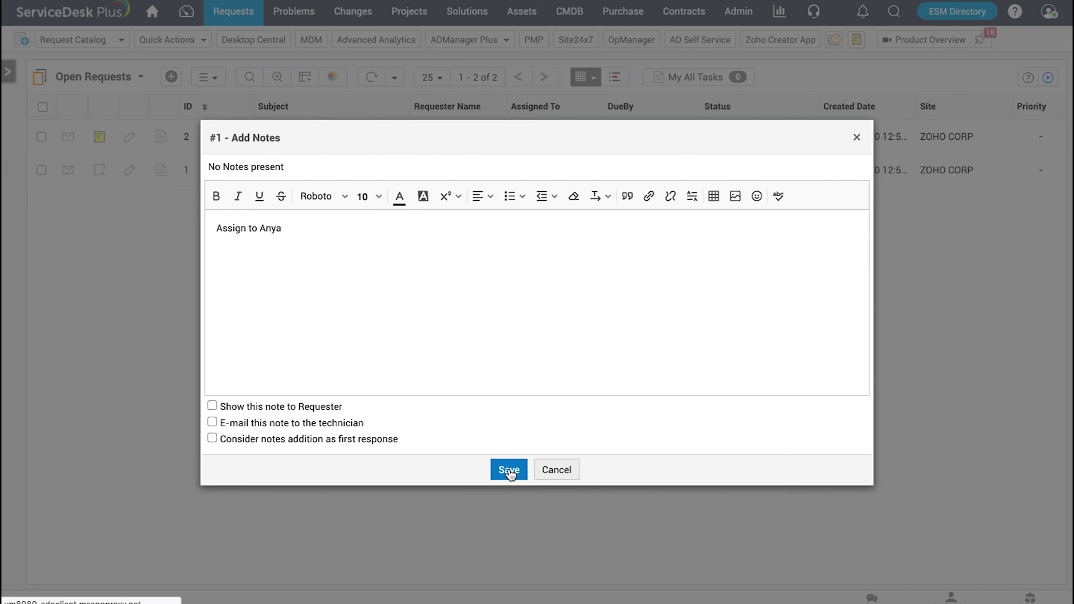
pyautogui.click(508, 469)
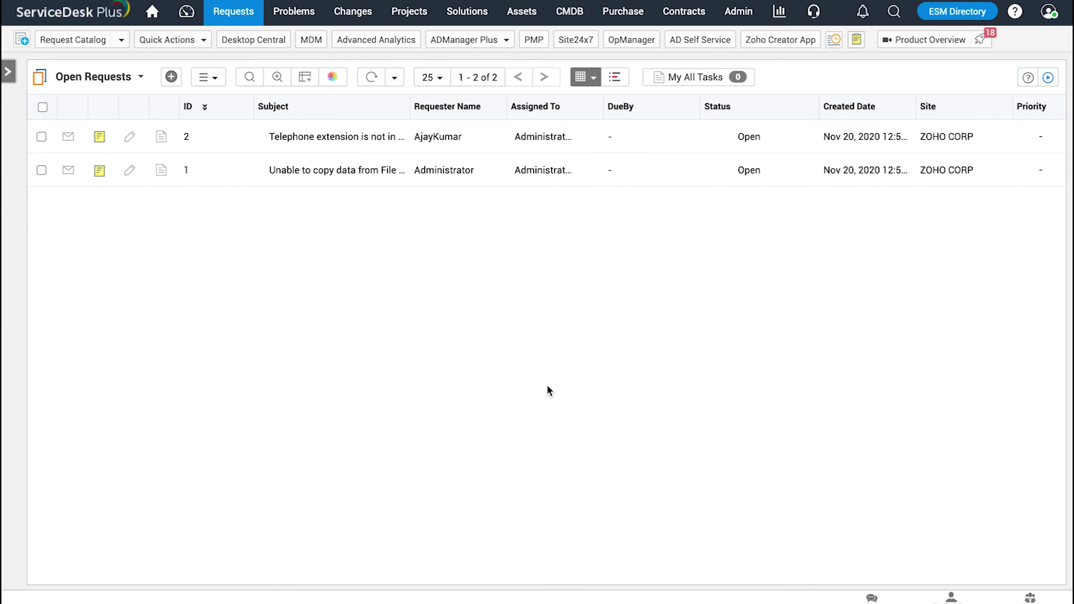